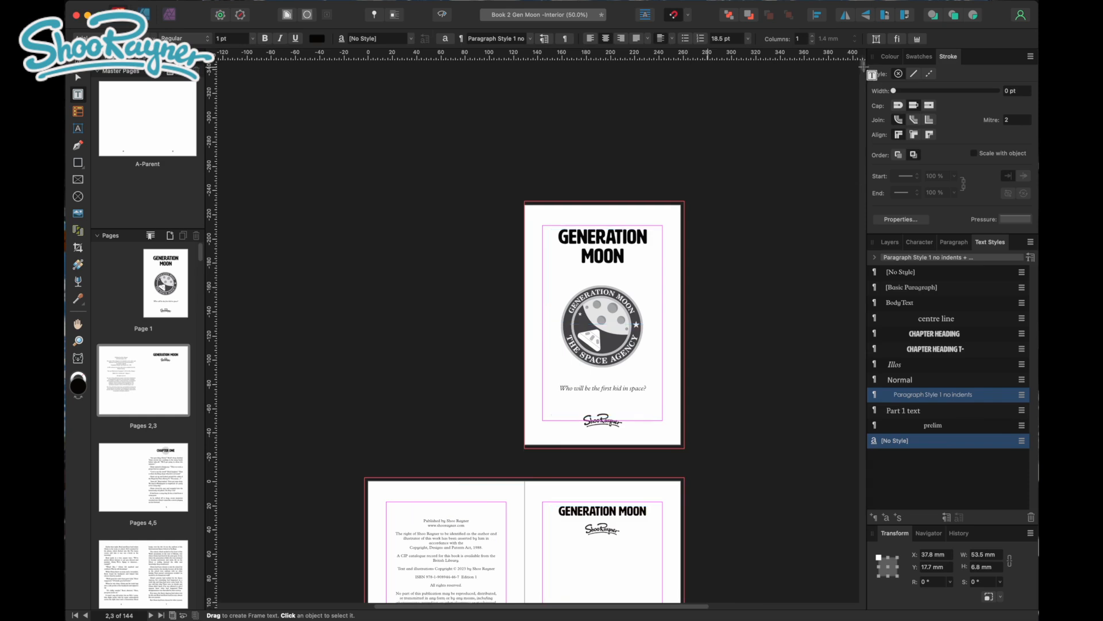
scroll(862, 81, down, 2)
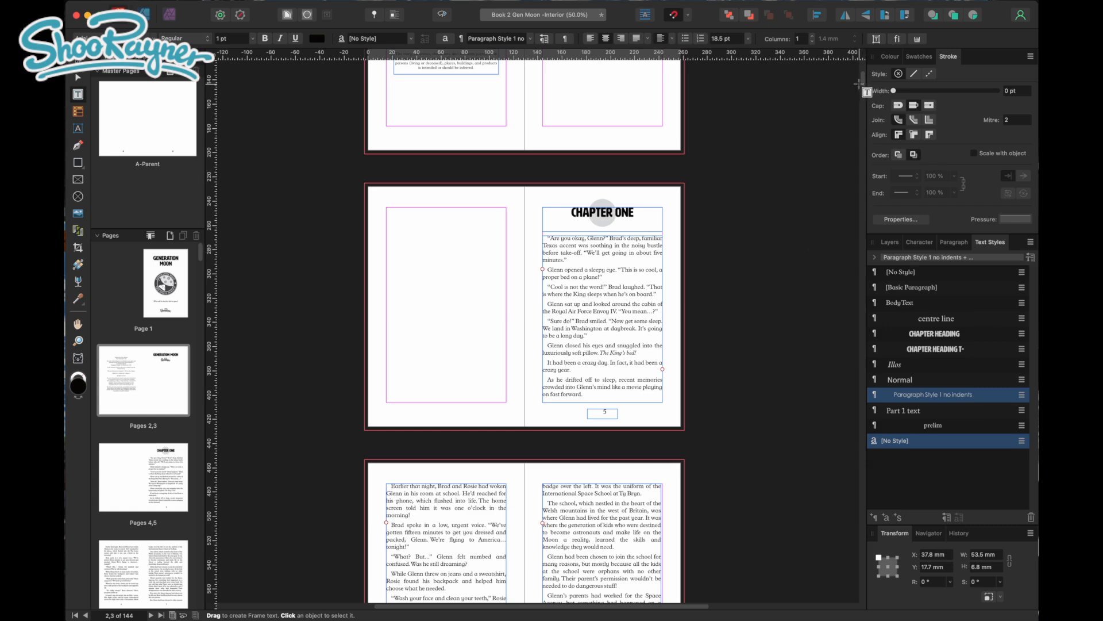
Flow the overflow text from page 95 into a new frame about 99 x 123.5 mm under the Chapter Fifteen heading on page 96
click(633, 286)
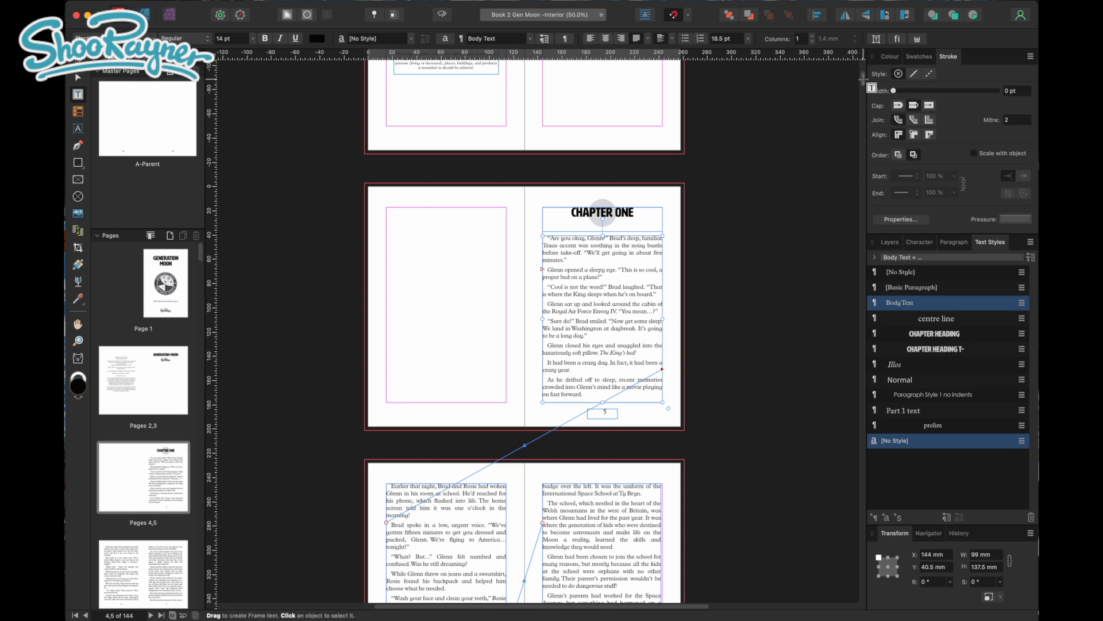
scroll(865, 86, down, 5)
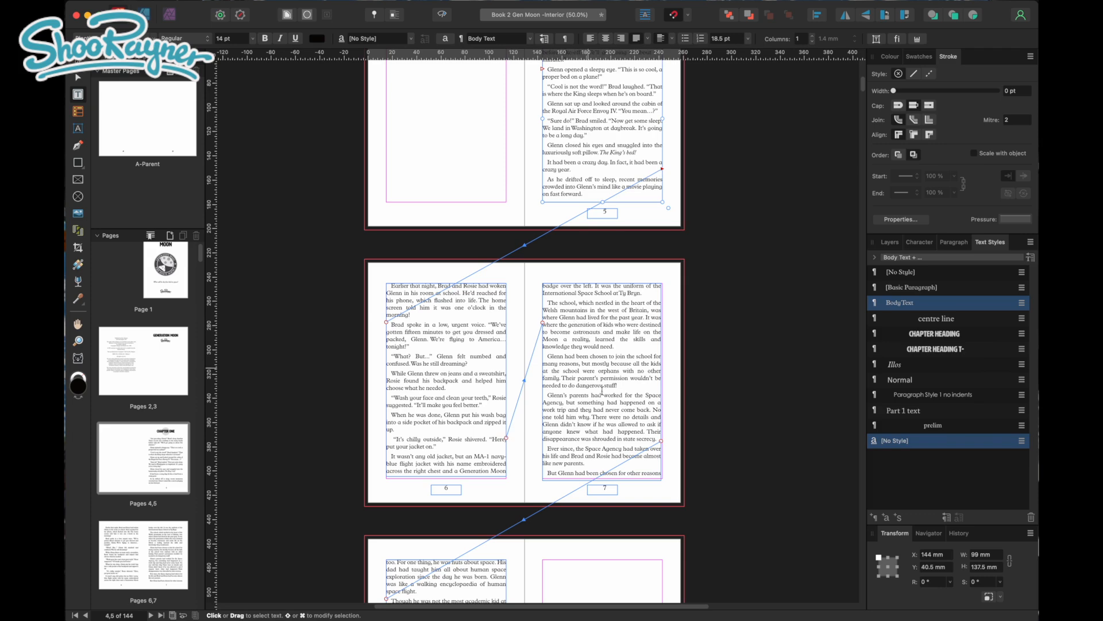
drag(861, 92, 828, 420)
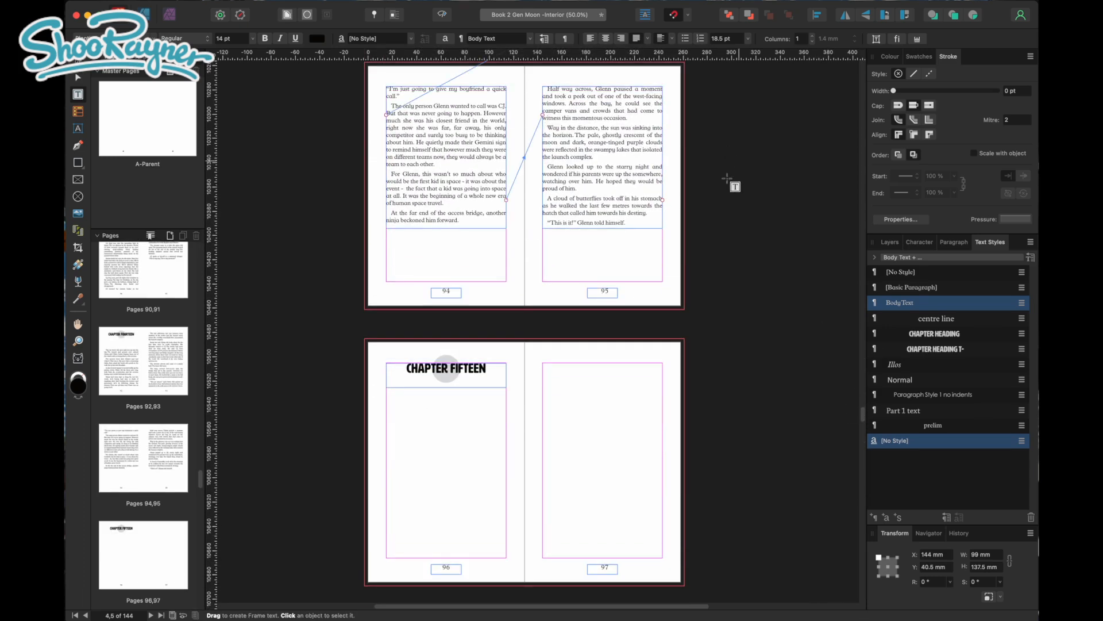
click(659, 202)
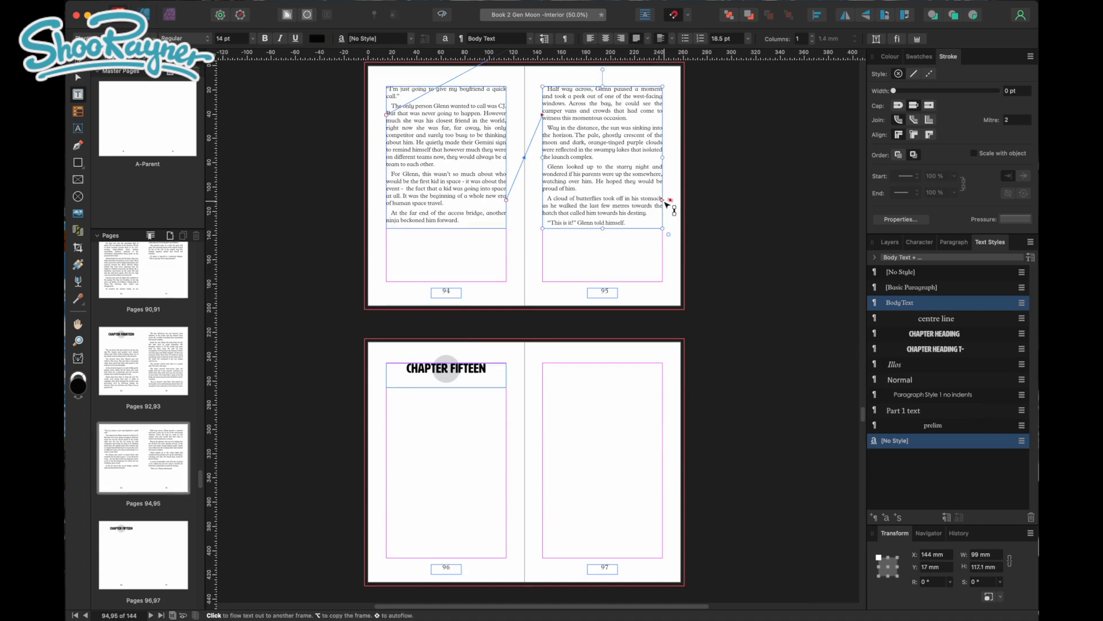
click(665, 202)
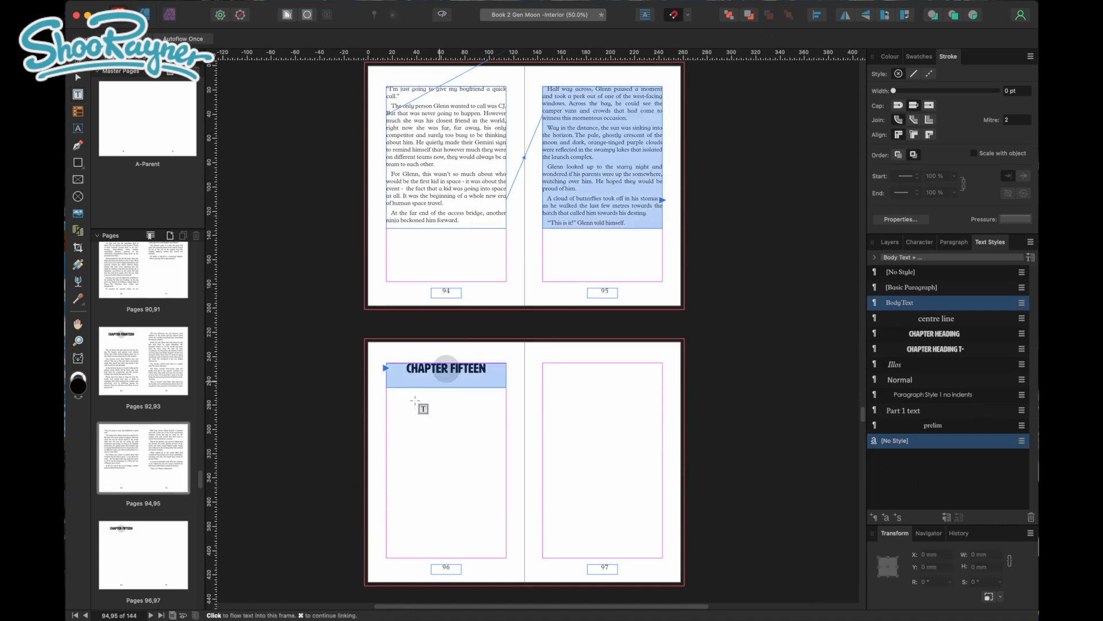
drag(386, 408, 513, 560)
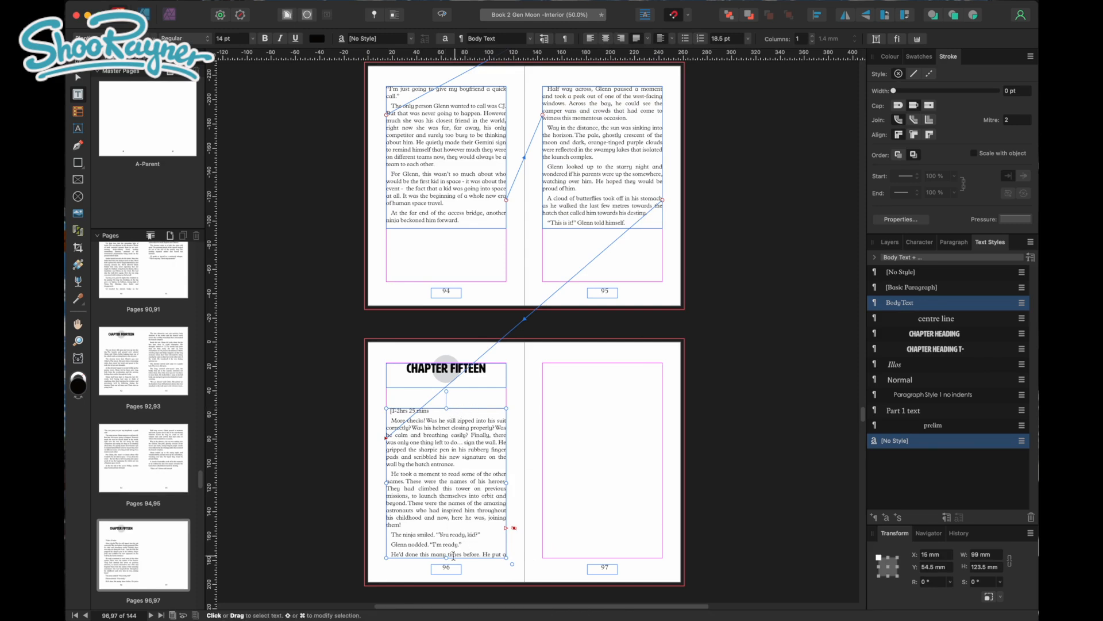
Extend the page 96 text frame upward to about 136 mm high, starting just below the chapter heading frame
key(super+z)
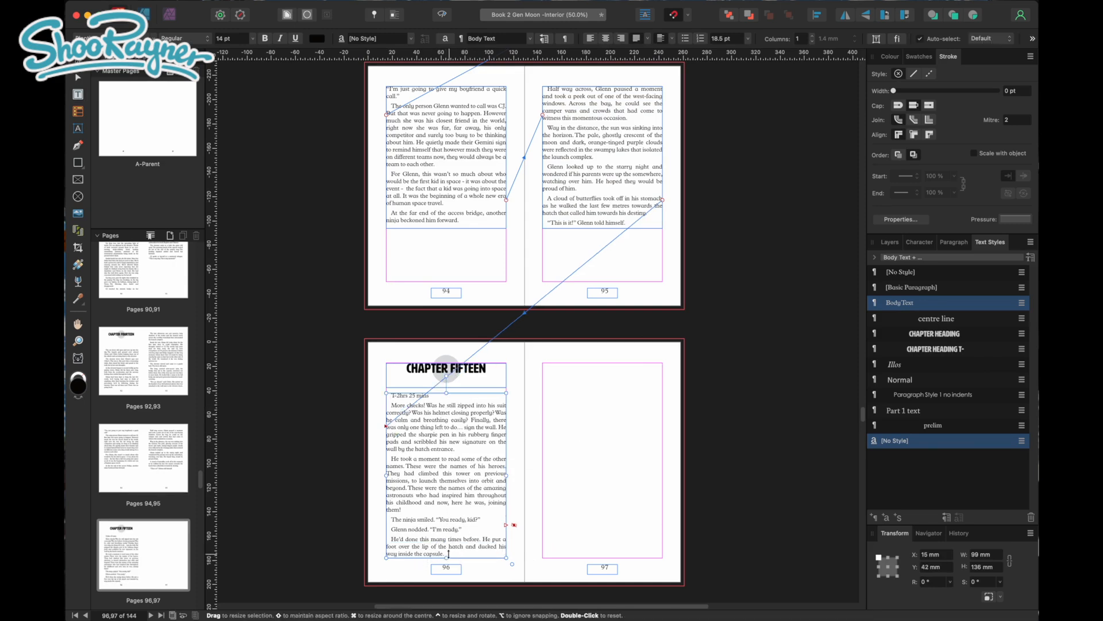
drag(429, 396, 432, 398)
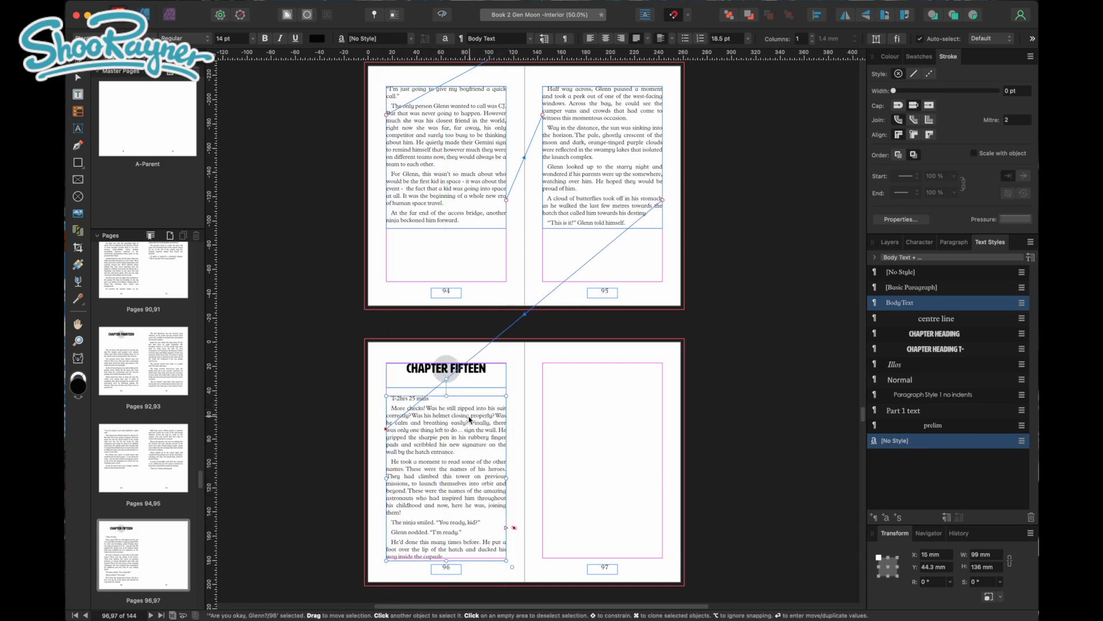
key(super+z)
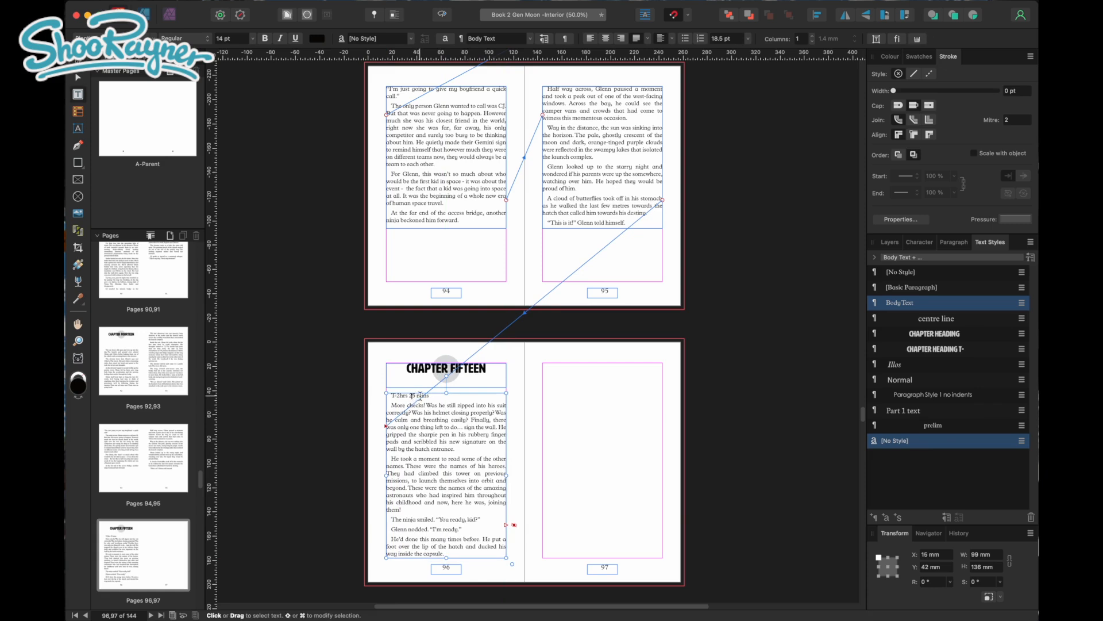
Apply the Chapter Heading t- style to the first line of page 96, "T-2hrs 25 mins"
drag(434, 395, 391, 396)
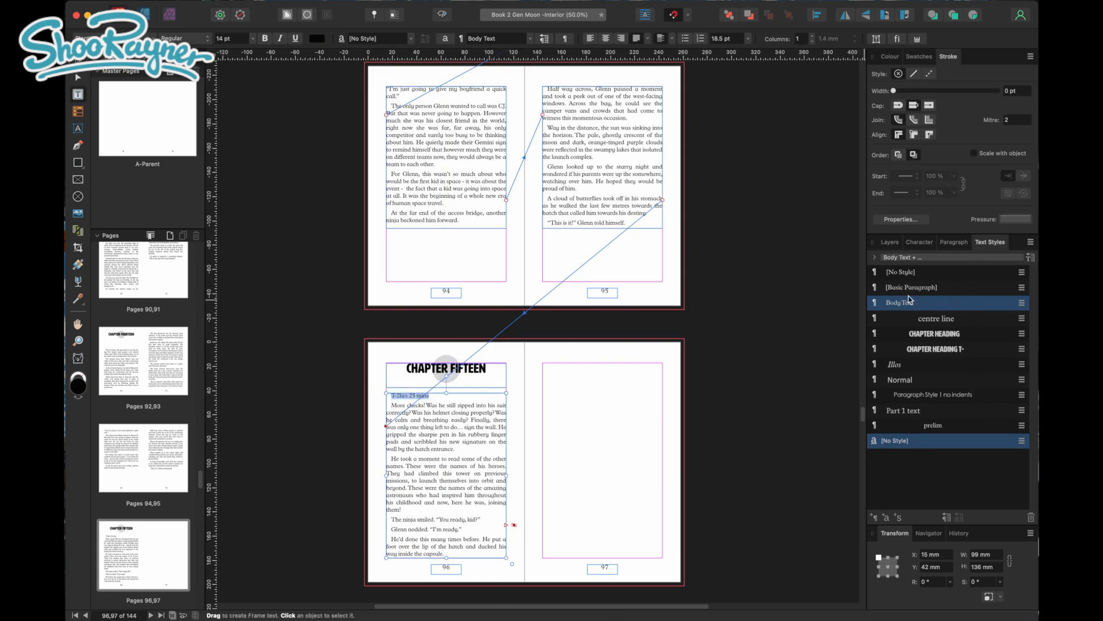
double_click(942, 352)
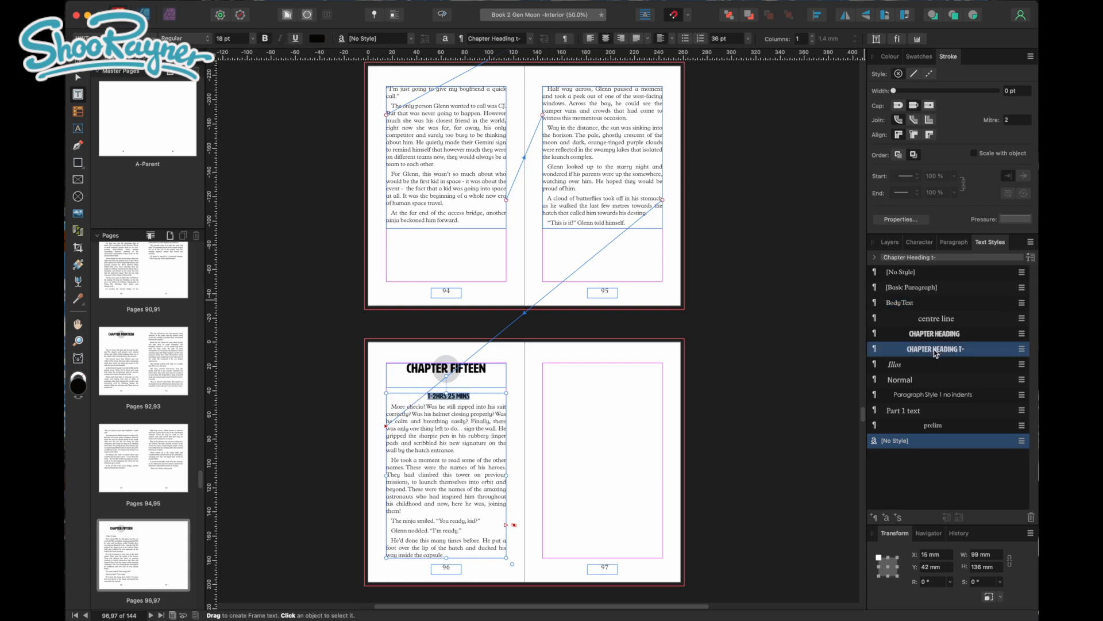
Review the font options and general settings of the Chapter Heading t- text style, including which style it is based on
click(549, 251)
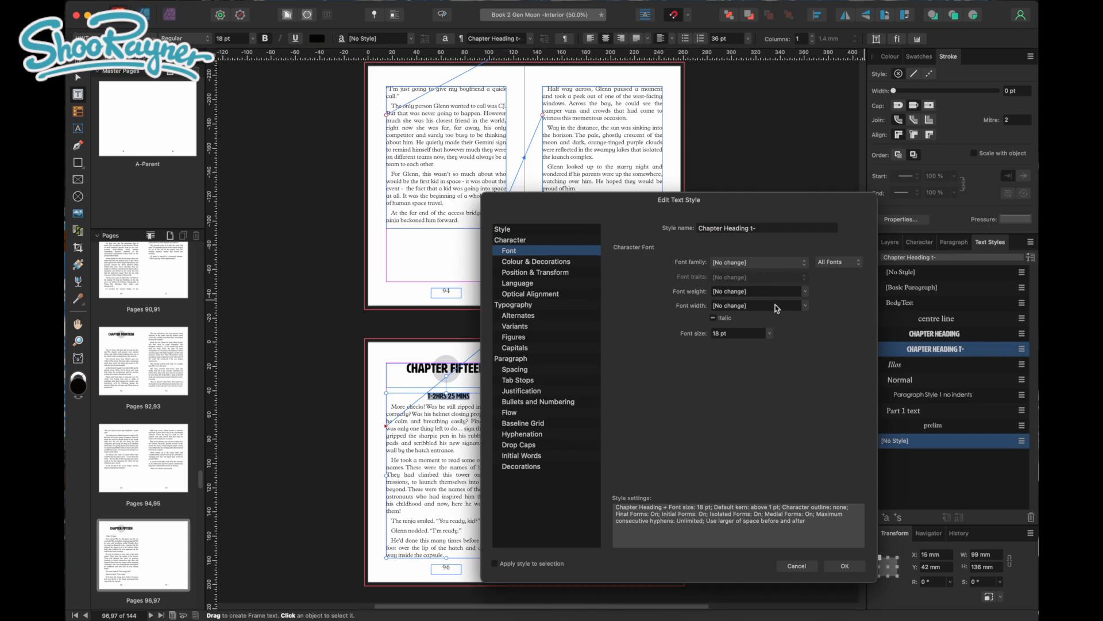
click(803, 263)
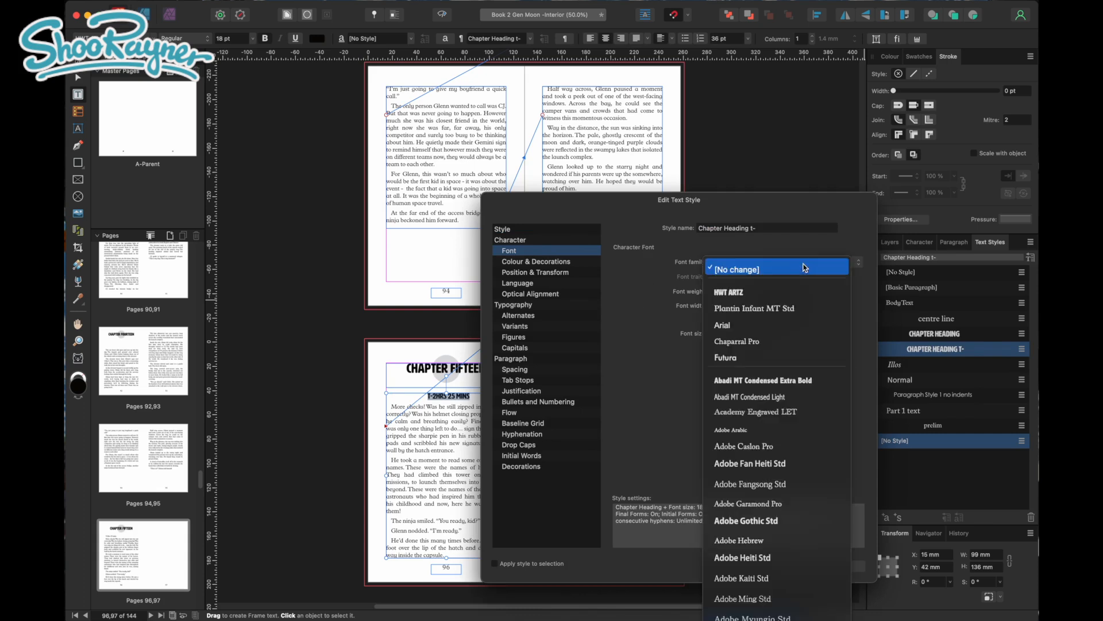
click(804, 265)
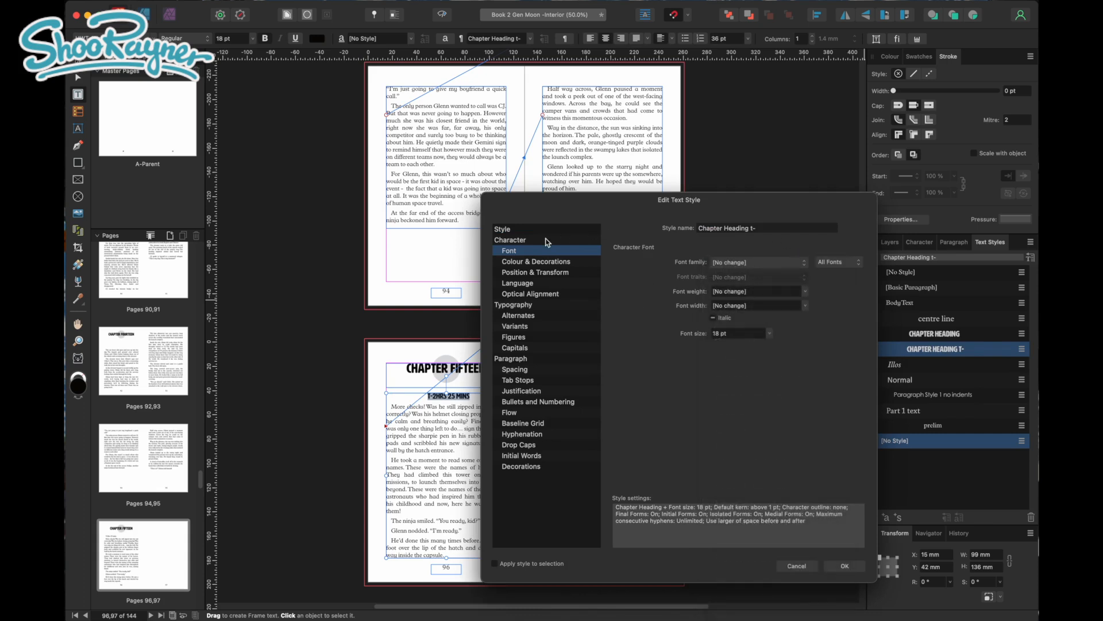
click(531, 242)
click(566, 229)
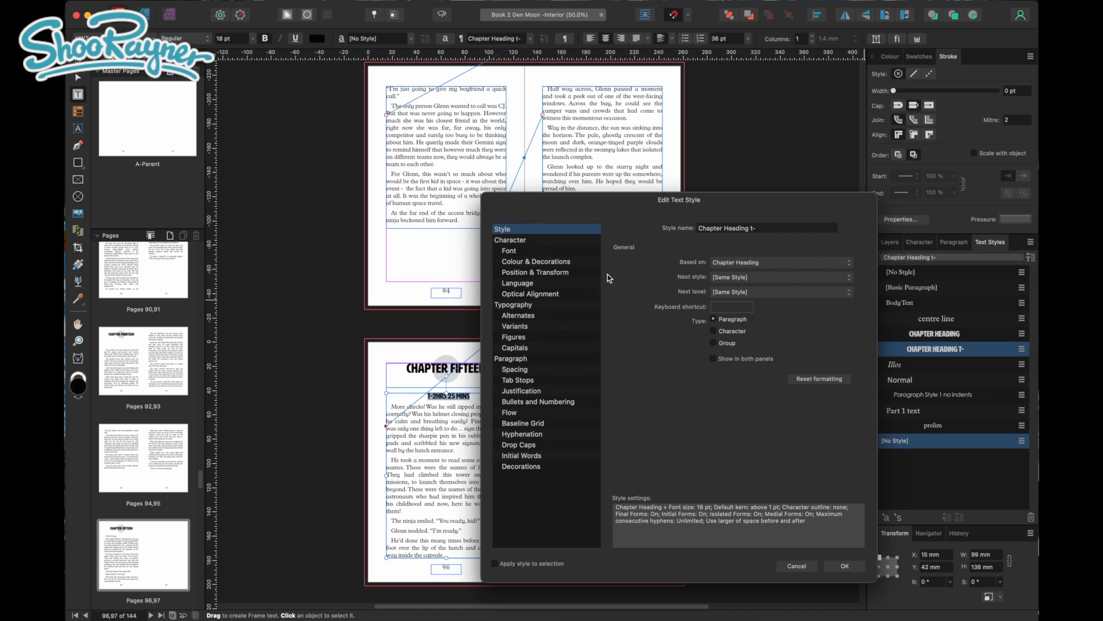
click(849, 567)
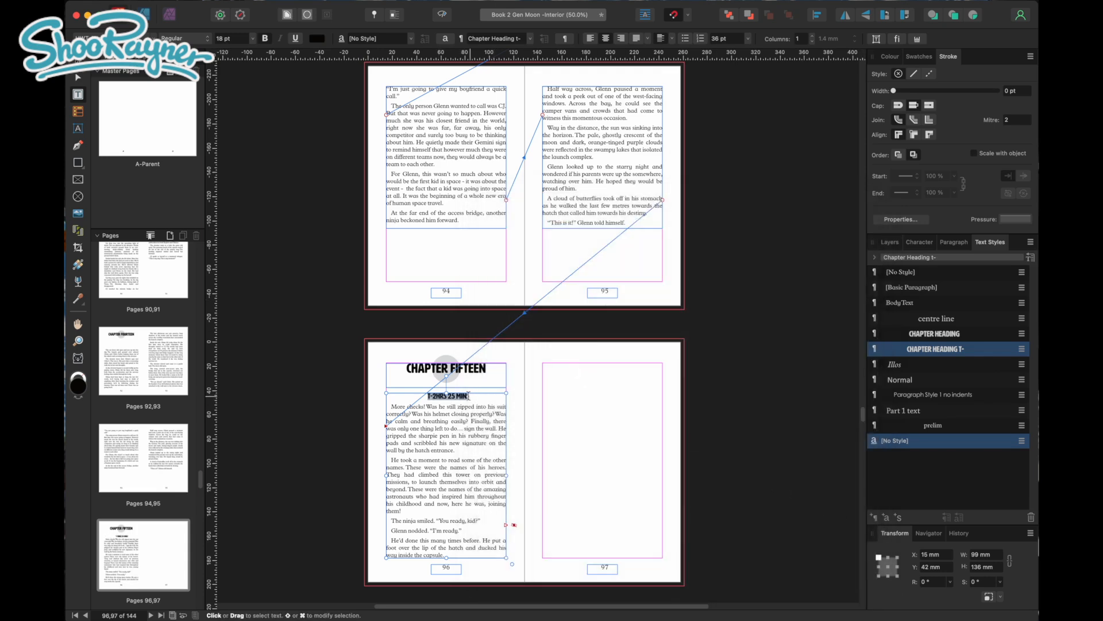
Try the Chapter Heading, Illos, Paragraph Style 1 no indents and Part 1 text styles on the time line, and restore Chapter Heading t-
click(941, 337)
click(899, 367)
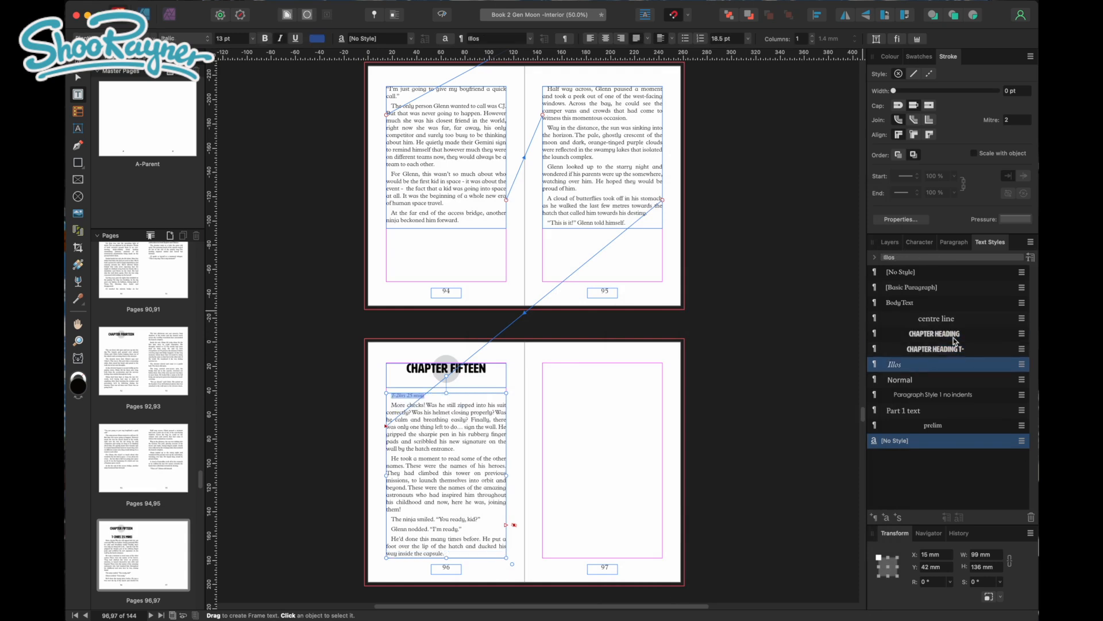
click(920, 395)
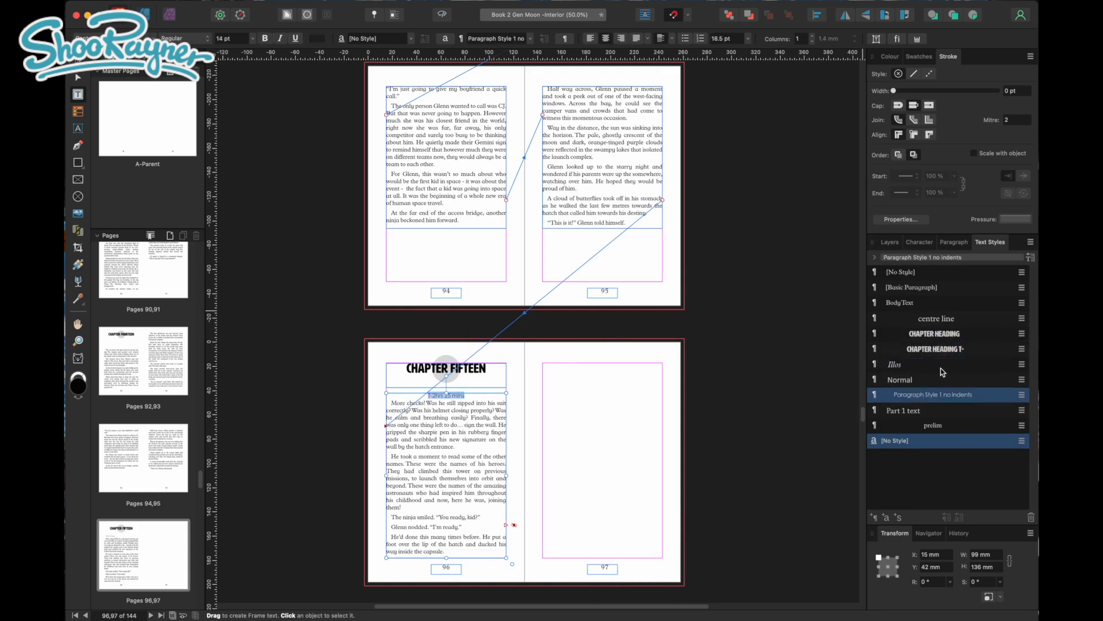
click(924, 410)
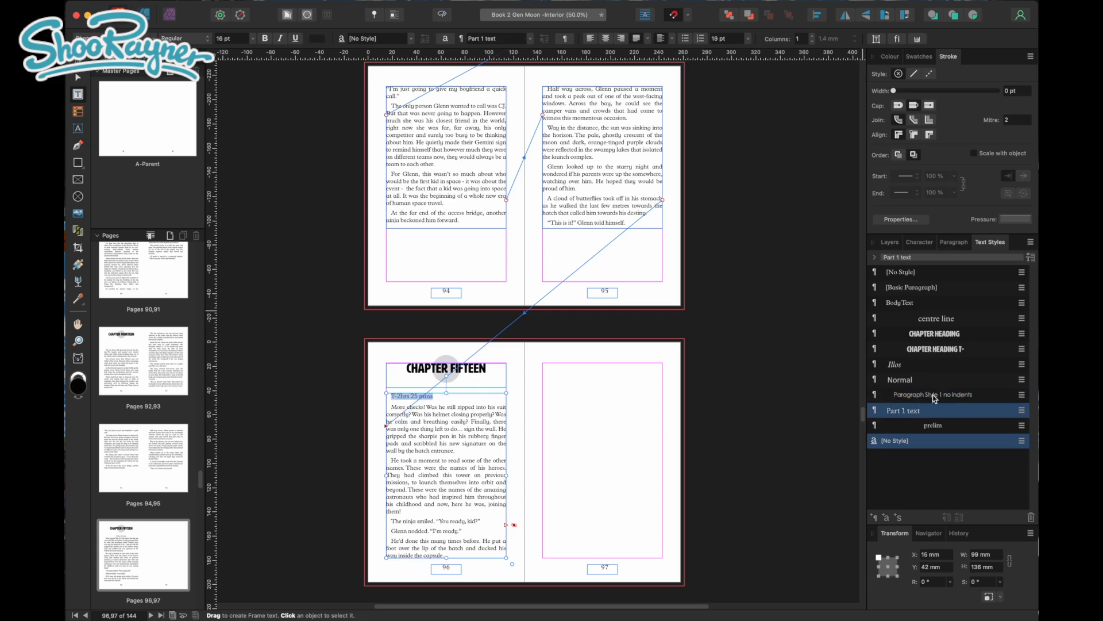
click(945, 350)
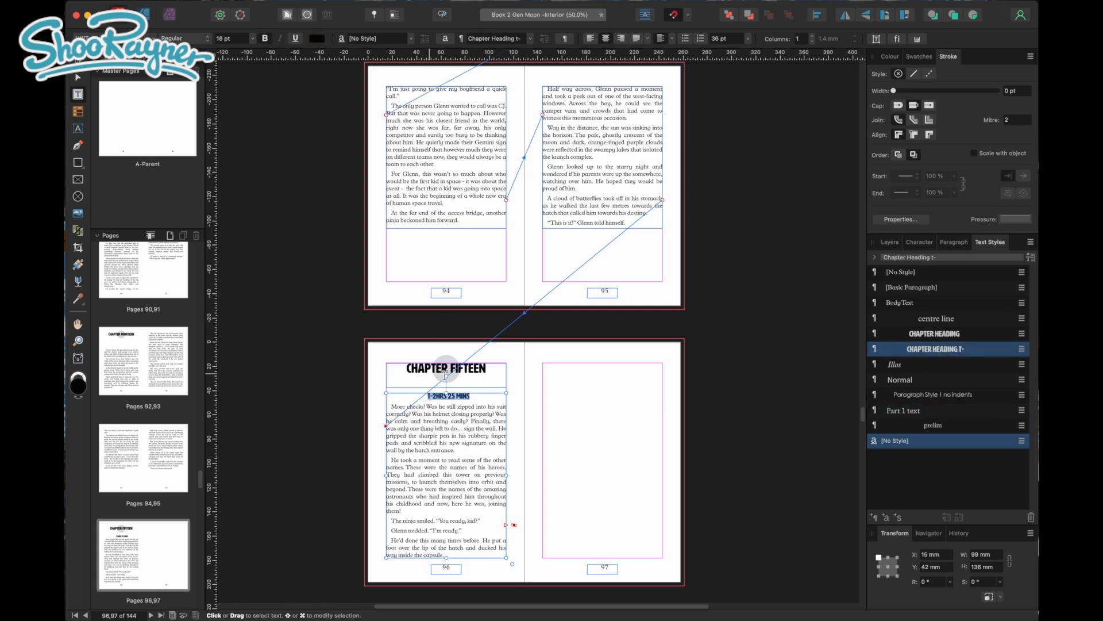
Flow the overflow text from page 96 into a new frame about 99 x 100.5 mm, starting at the top margin of page 97
click(483, 416)
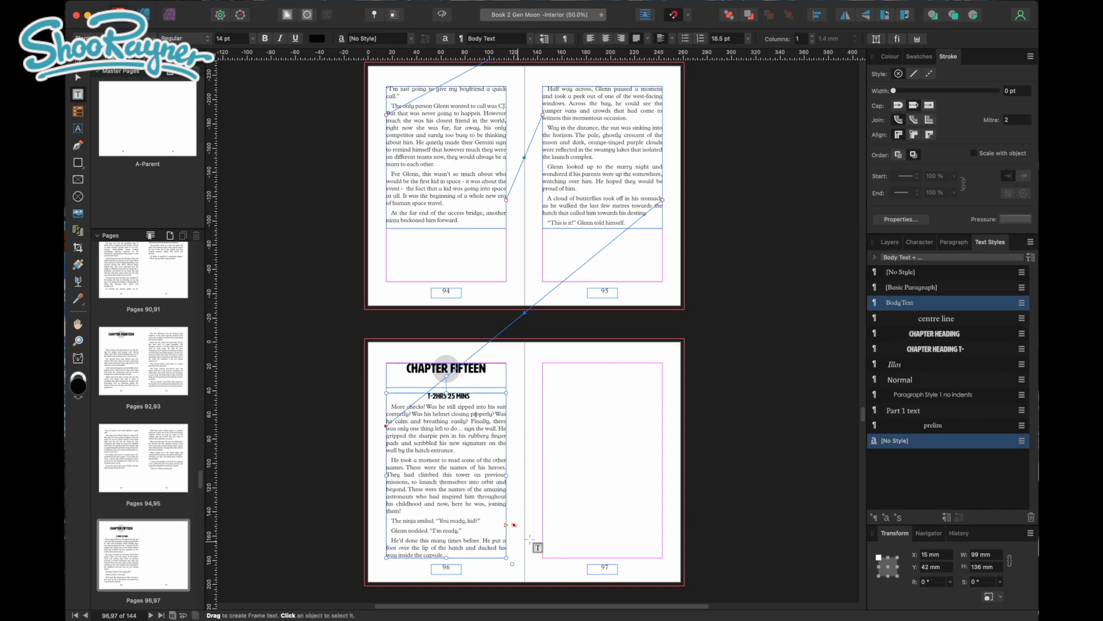
click(510, 526)
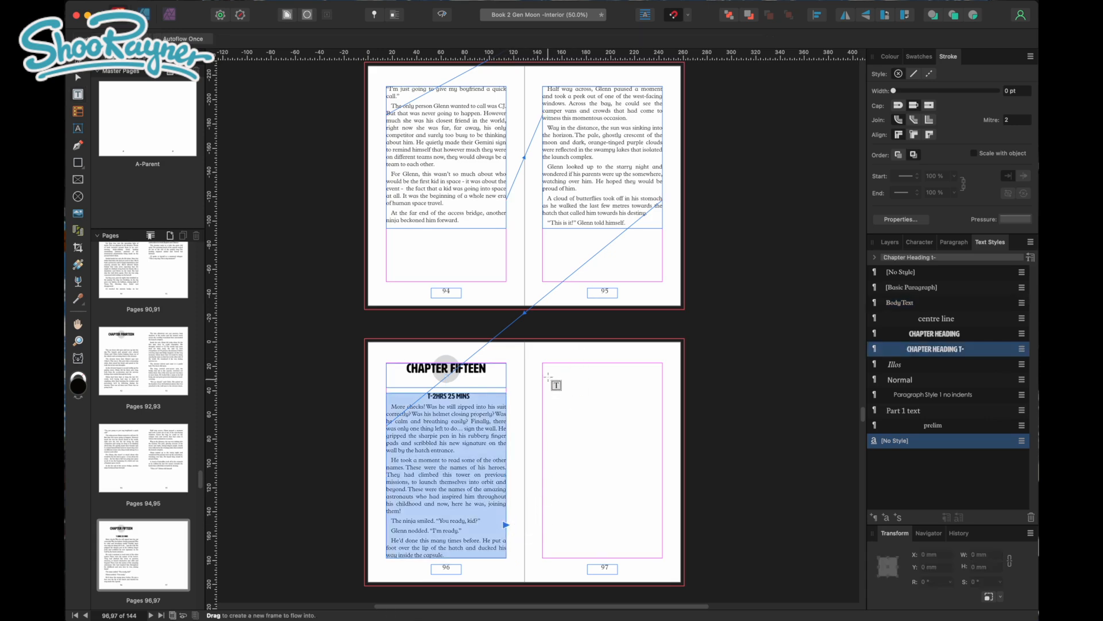
drag(547, 365, 663, 484)
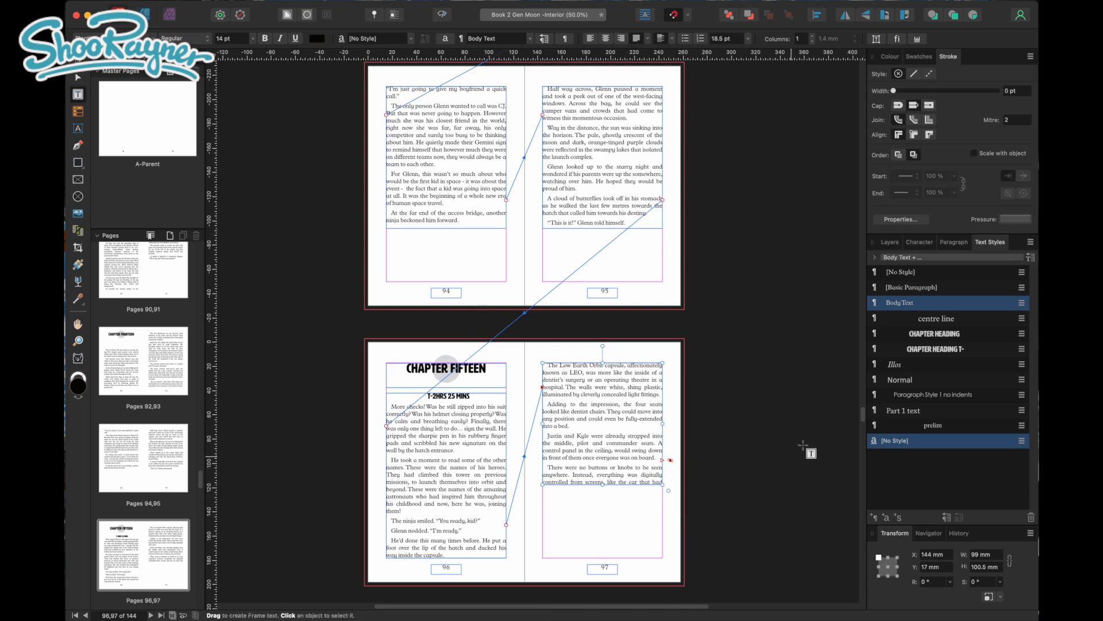
Shorten the page 96 text frame to about 105.5 mm high and extend the page 97 frame to its bottom margin, about 161 mm high
scroll(862, 417, down, 5)
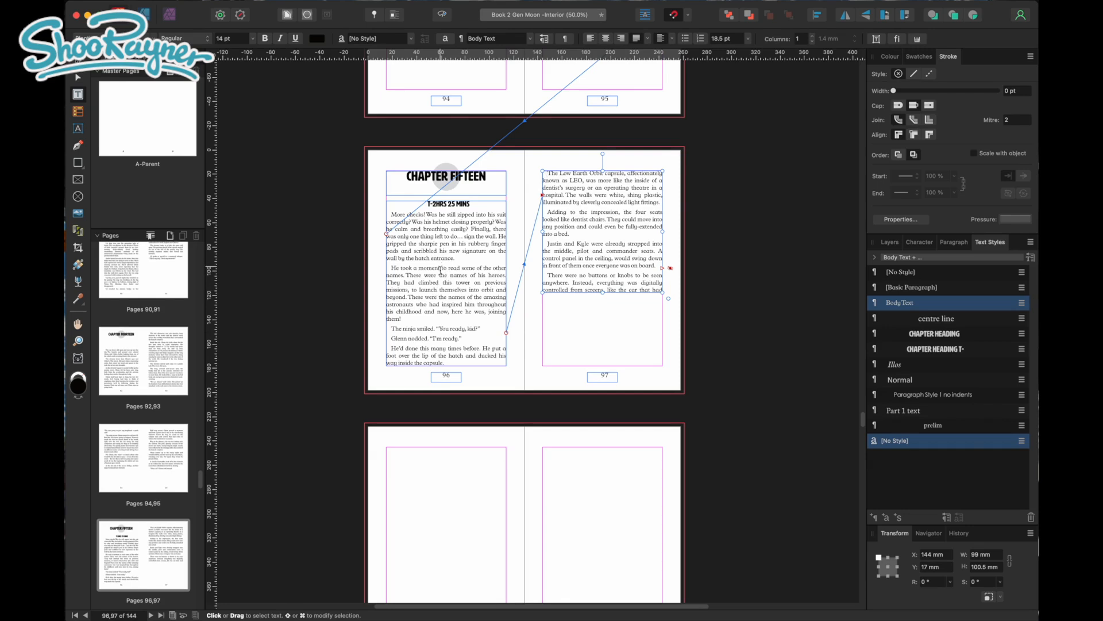
drag(444, 366, 454, 330)
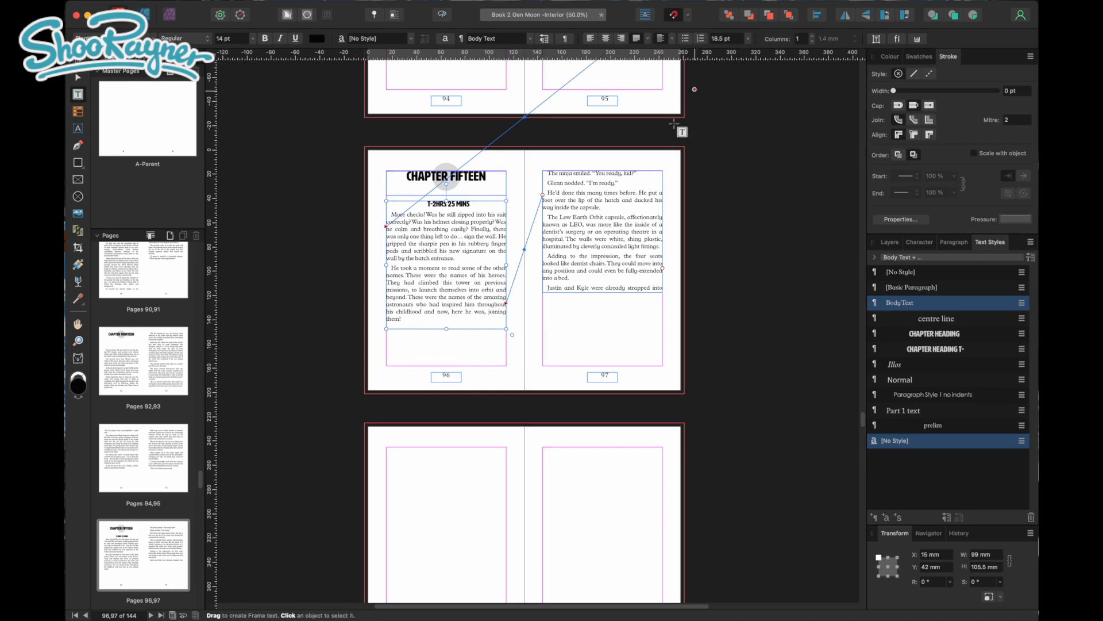
click(598, 288)
drag(602, 292, 603, 365)
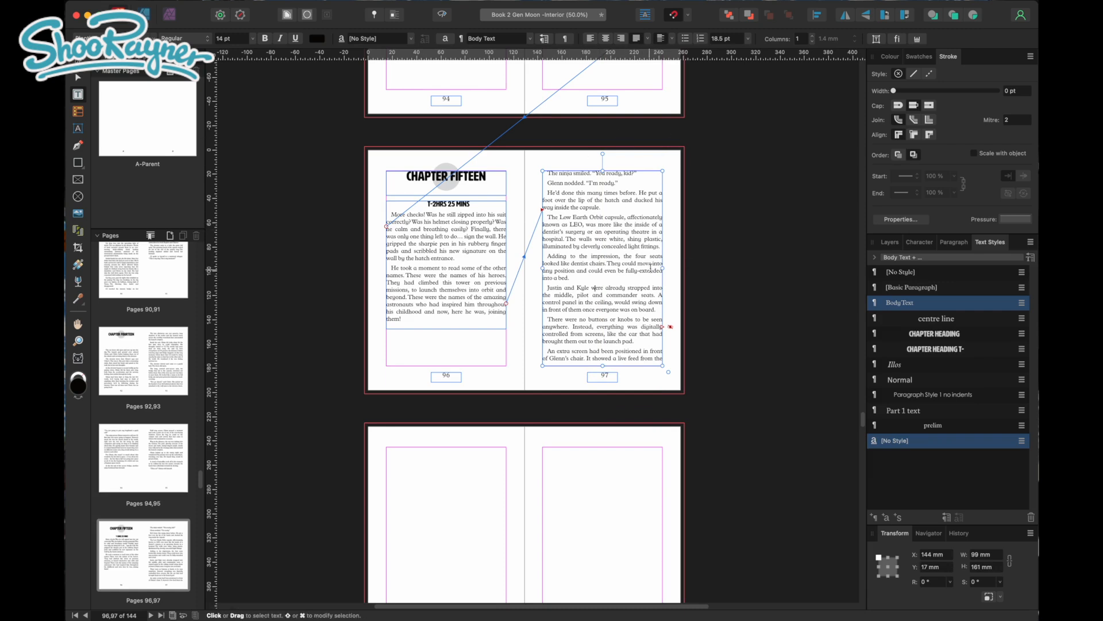
Flow the overflow text from page 97 into a new frame between the margins of page 98, and shorten it to about 57.9 mm high
click(670, 326)
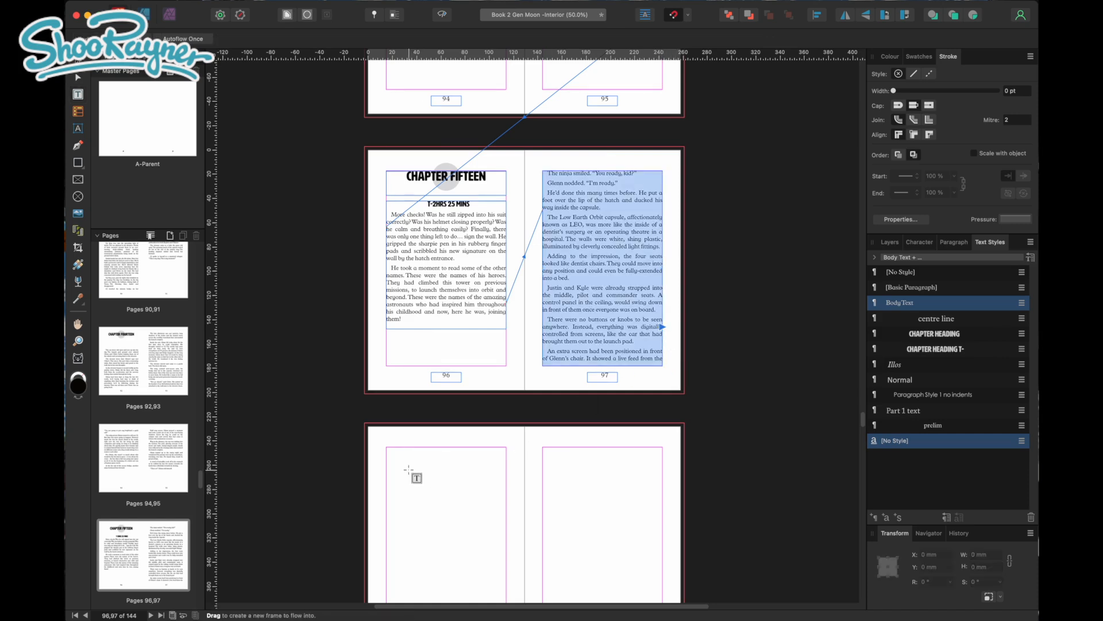
drag(387, 447, 551, 560)
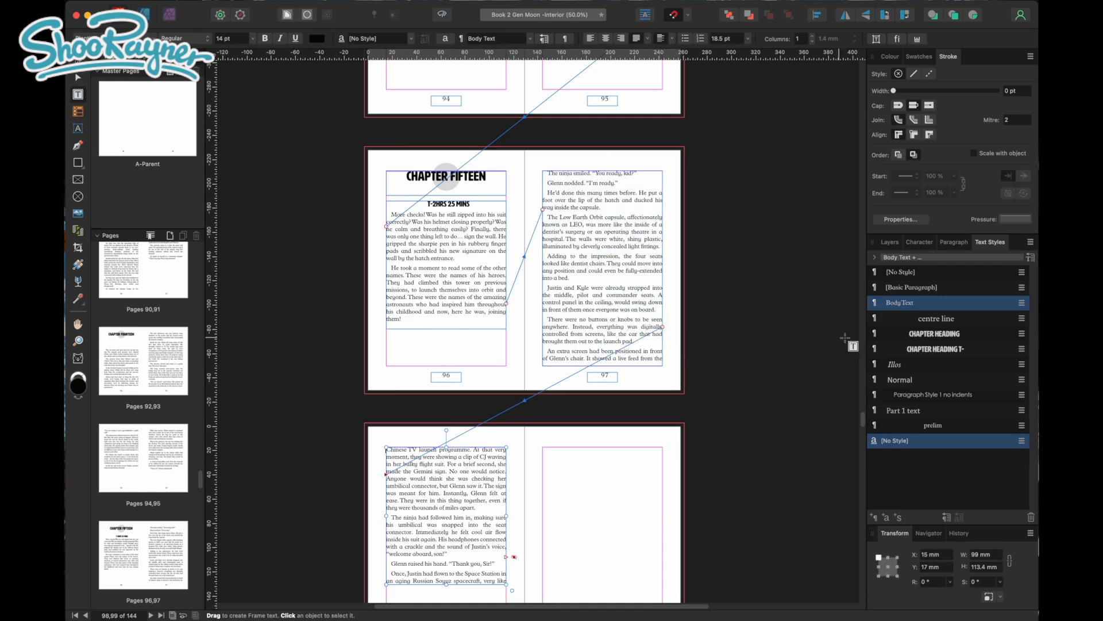
scroll(860, 423, down, 4)
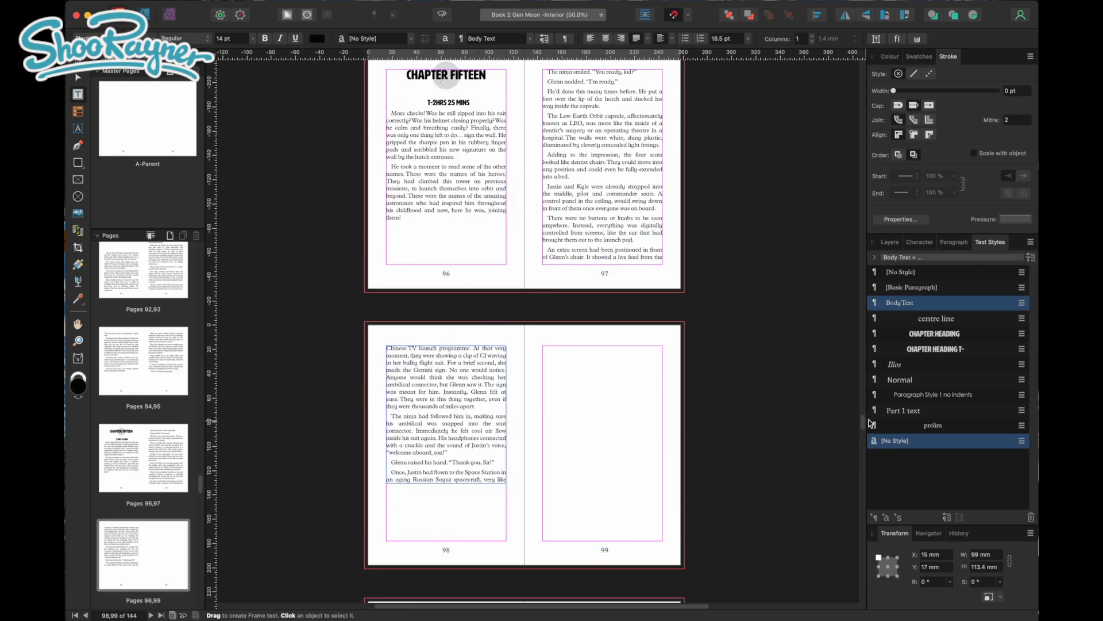
key(super+minus)
key(super+minus)
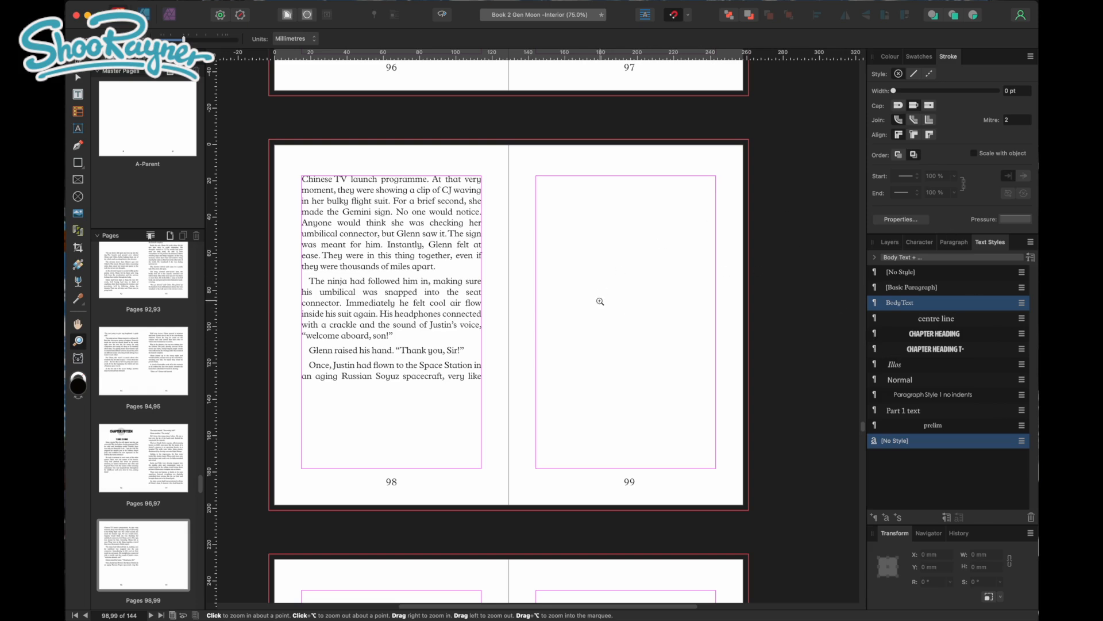
drag(536, 320, 628, 325)
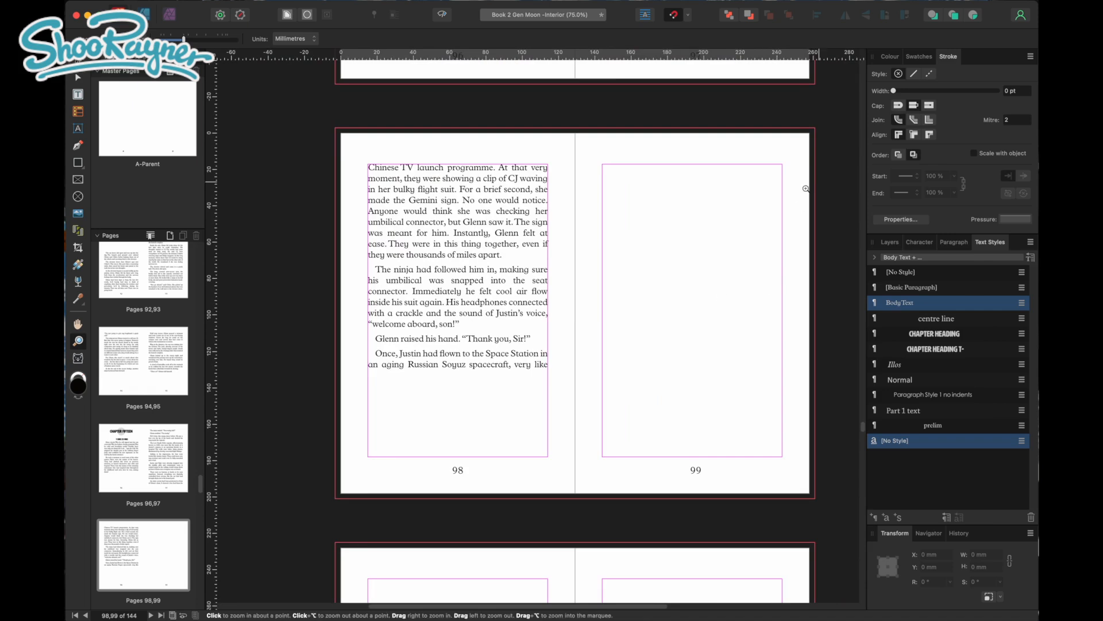
click(454, 371)
drag(459, 379, 459, 280)
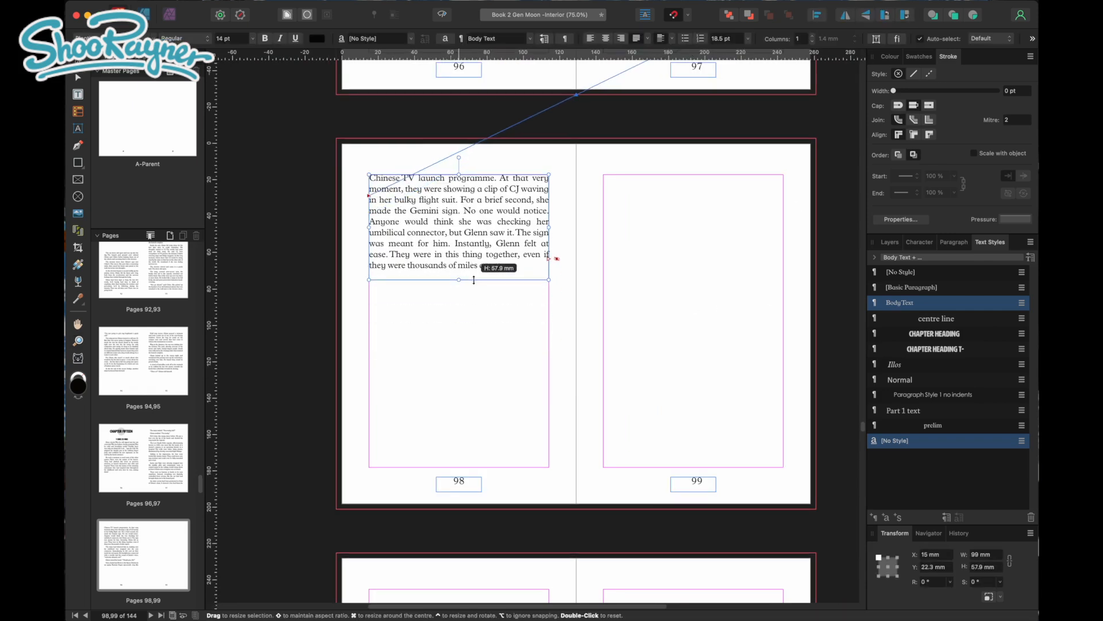
Flow the overflow text from page 98 into a new frame at the top margin of page 99, about 97.3 x 149.1 mm
click(550, 259)
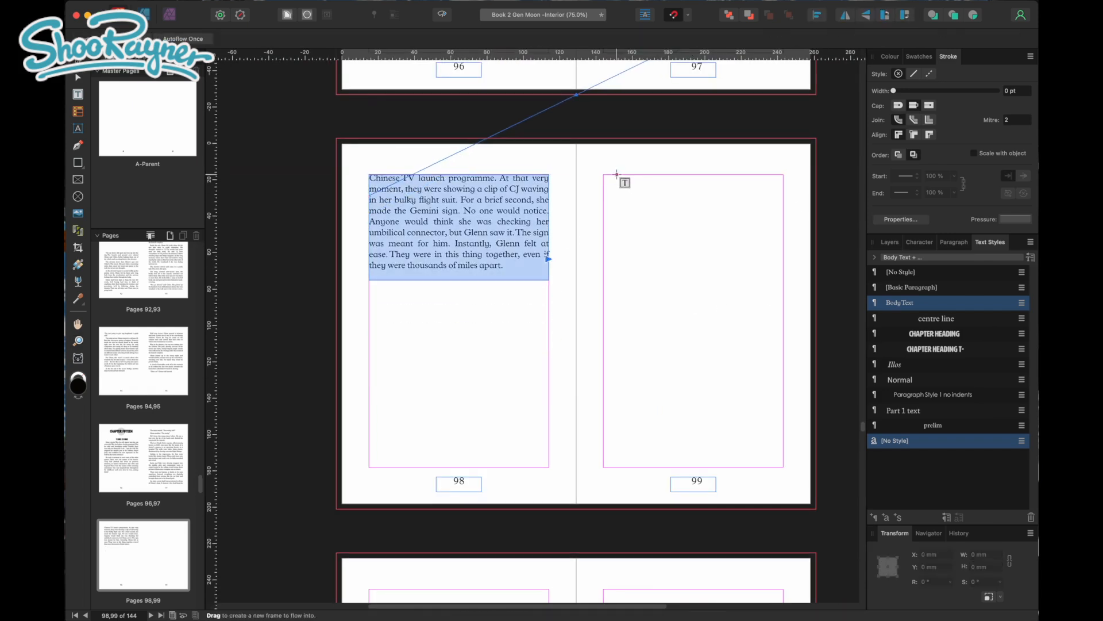
drag(607, 172, 722, 394)
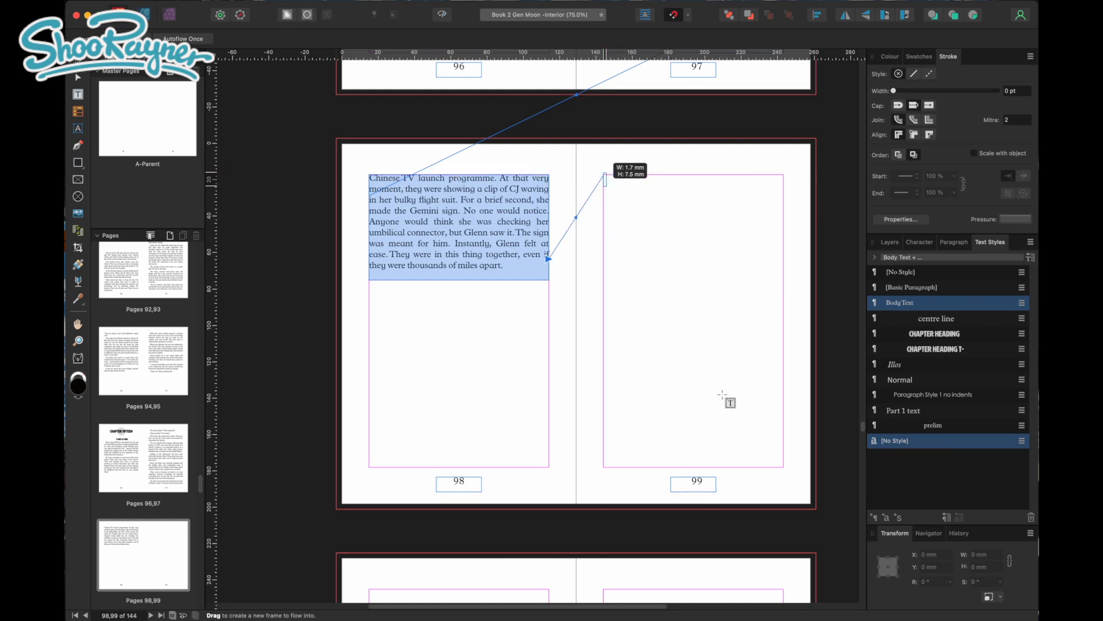
drag(762, 440, 780, 442)
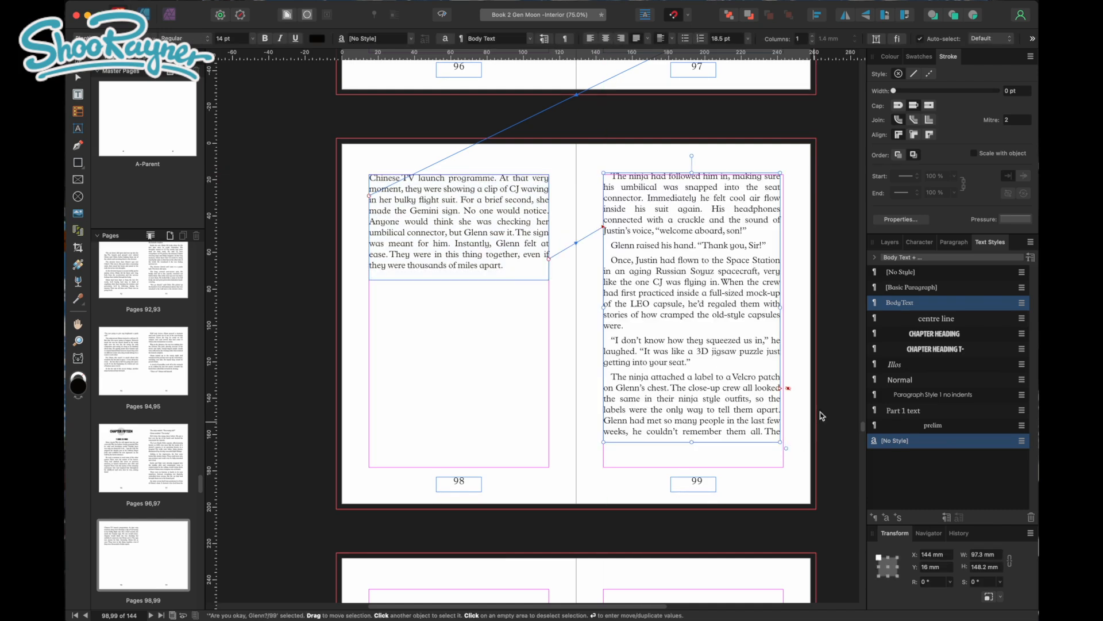
drag(707, 322, 708, 323)
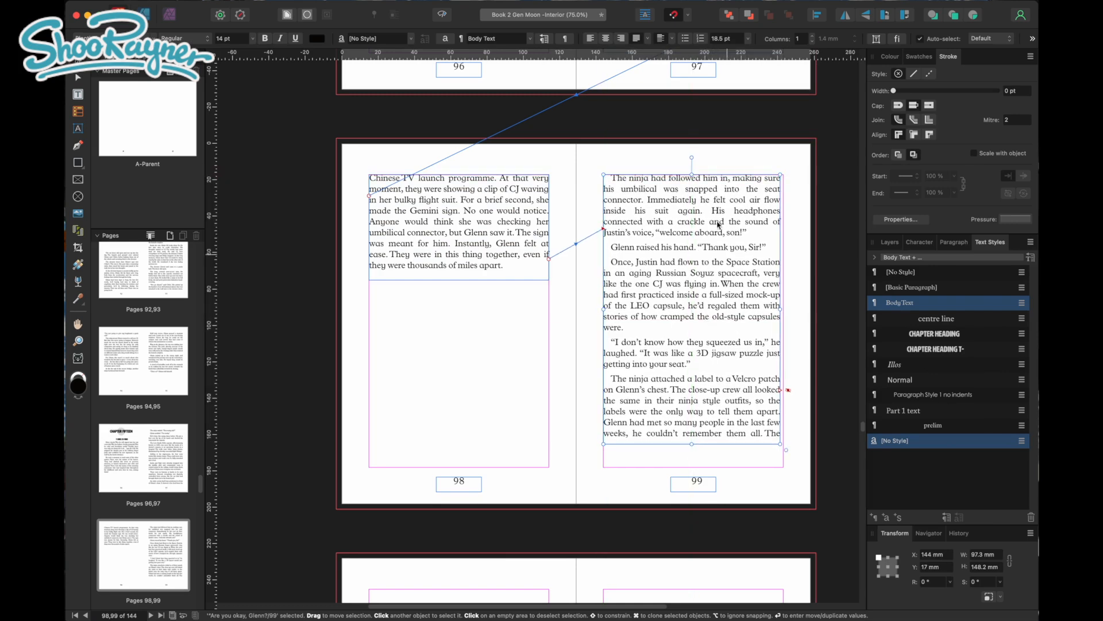
drag(692, 443, 690, 467)
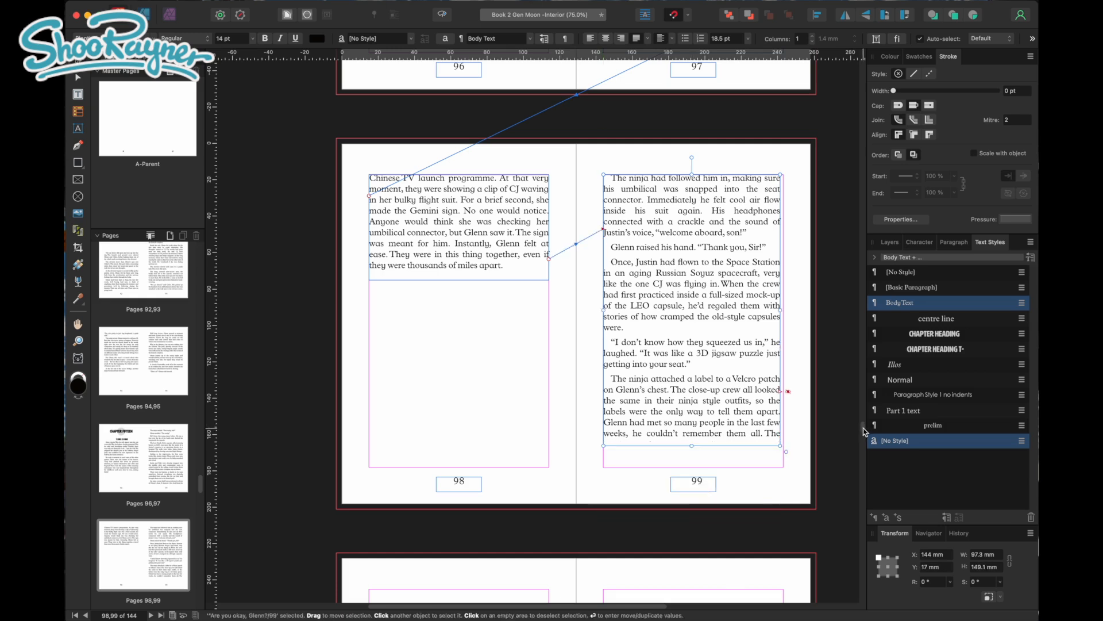
Flow the overflow text from page 99 into a new frame about 99 x 93.2 mm, starting at the top margin of page 100
scroll(860, 419, down, 5)
click(781, 205)
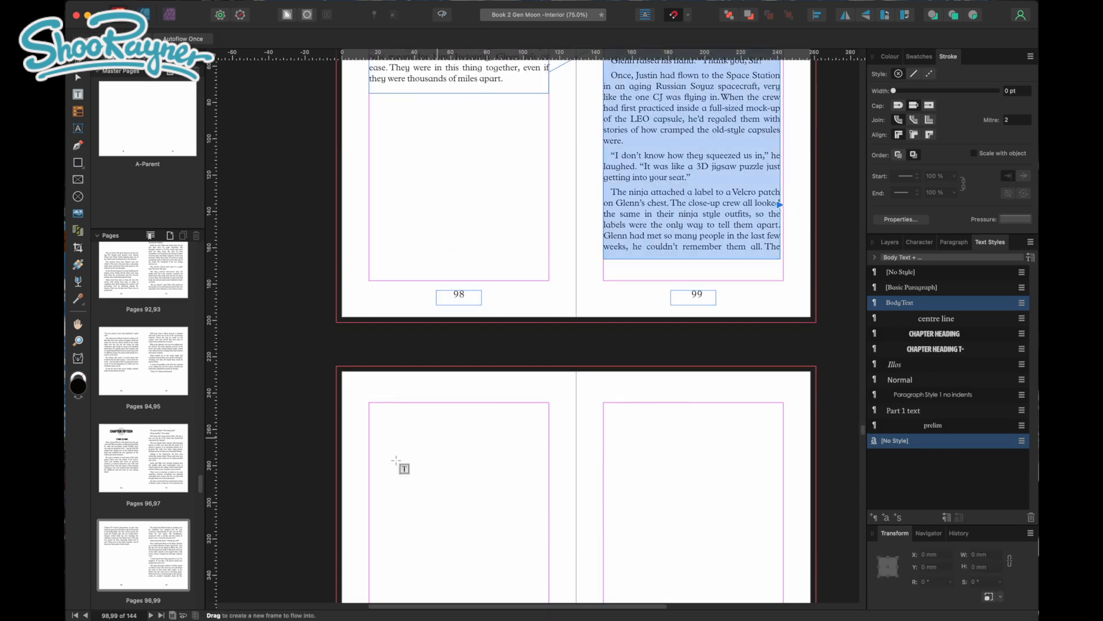
drag(369, 402, 373, 416)
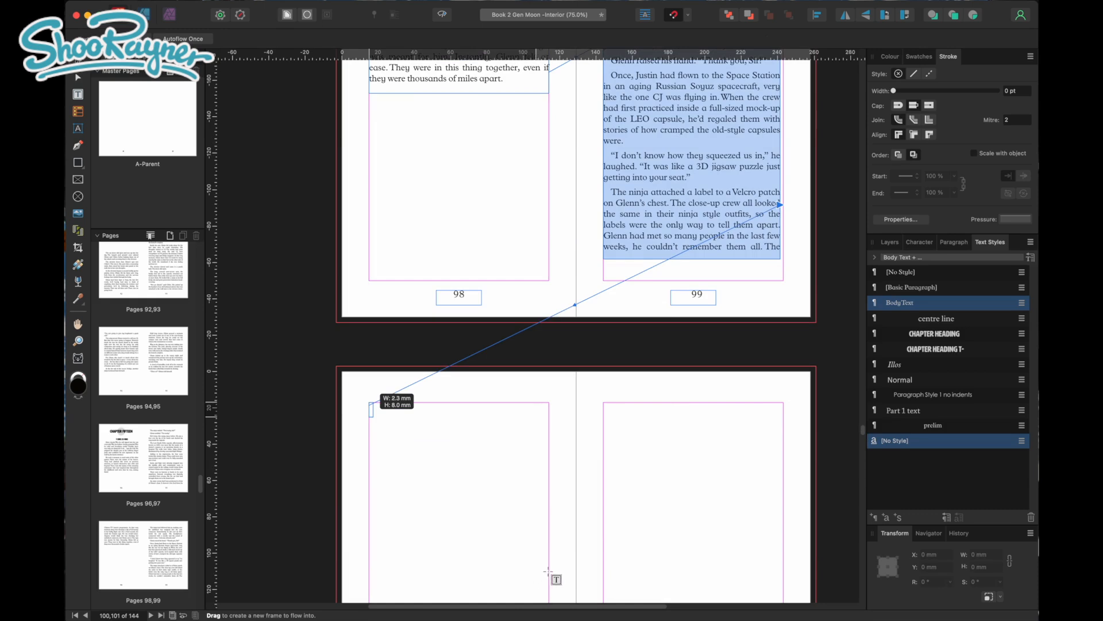
drag(557, 575, 555, 576)
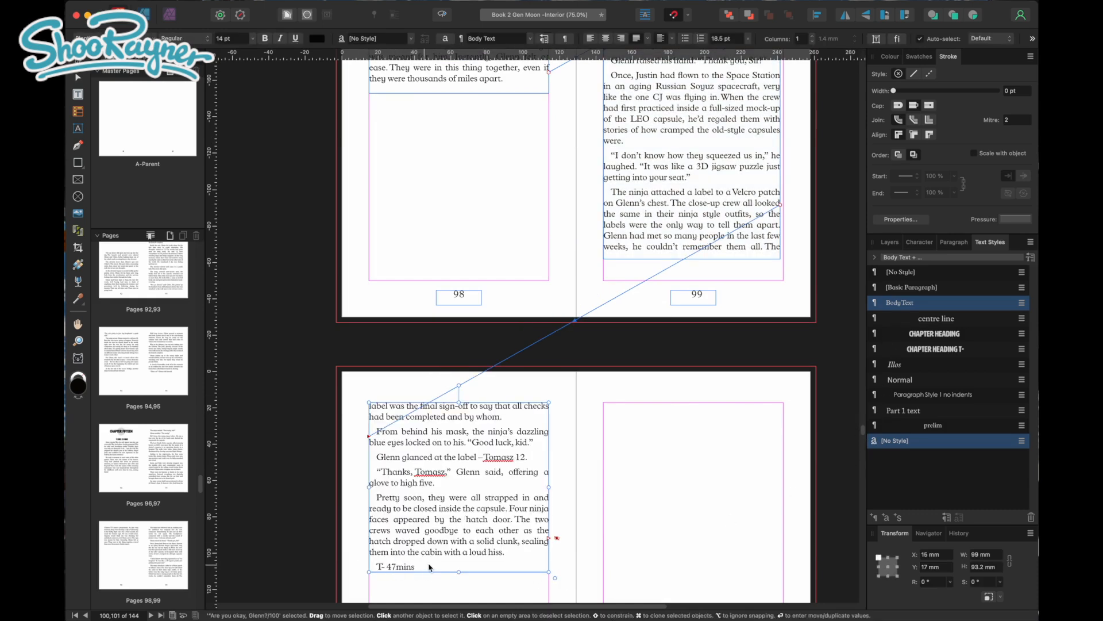
Shorten the page 99 text frame to about 113 mm high and the page 100 frame to about 71.6 mm high
drag(460, 572, 464, 561)
drag(694, 451, 696, 386)
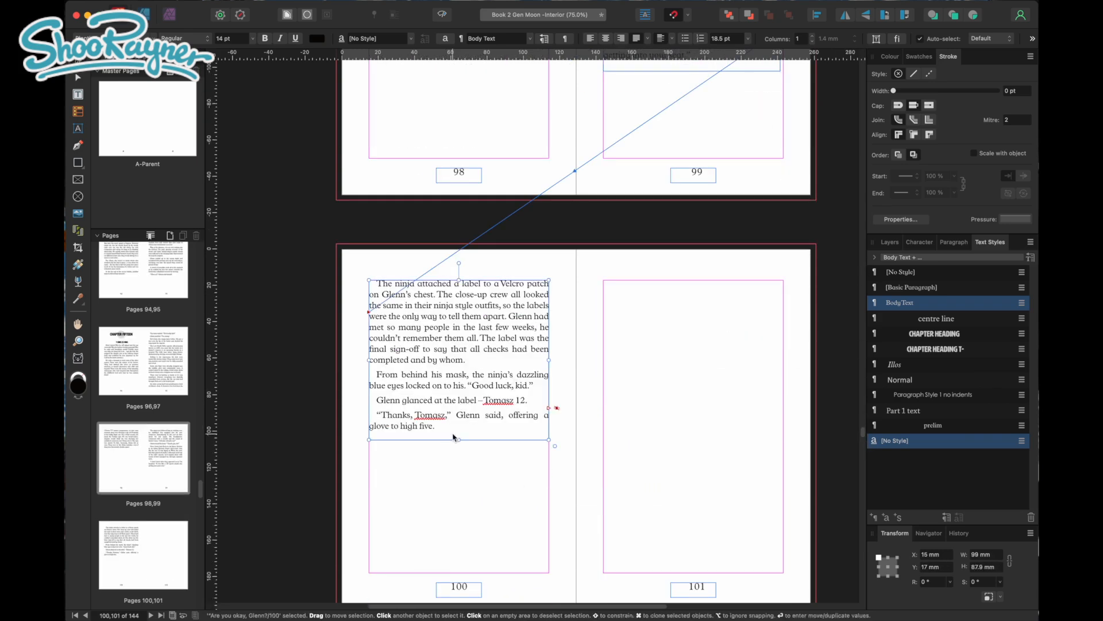
drag(442, 438, 471, 409)
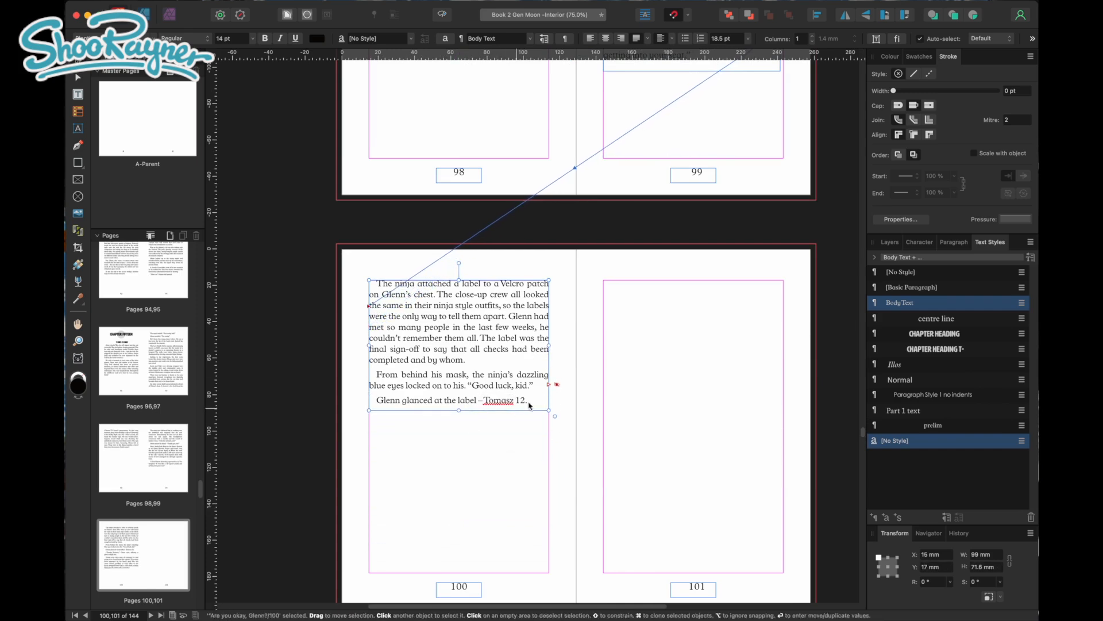
Flow the remaining text into a second frame at the bottom margin of page 100, and extend it upward to about 50.9 mm high
click(555, 385)
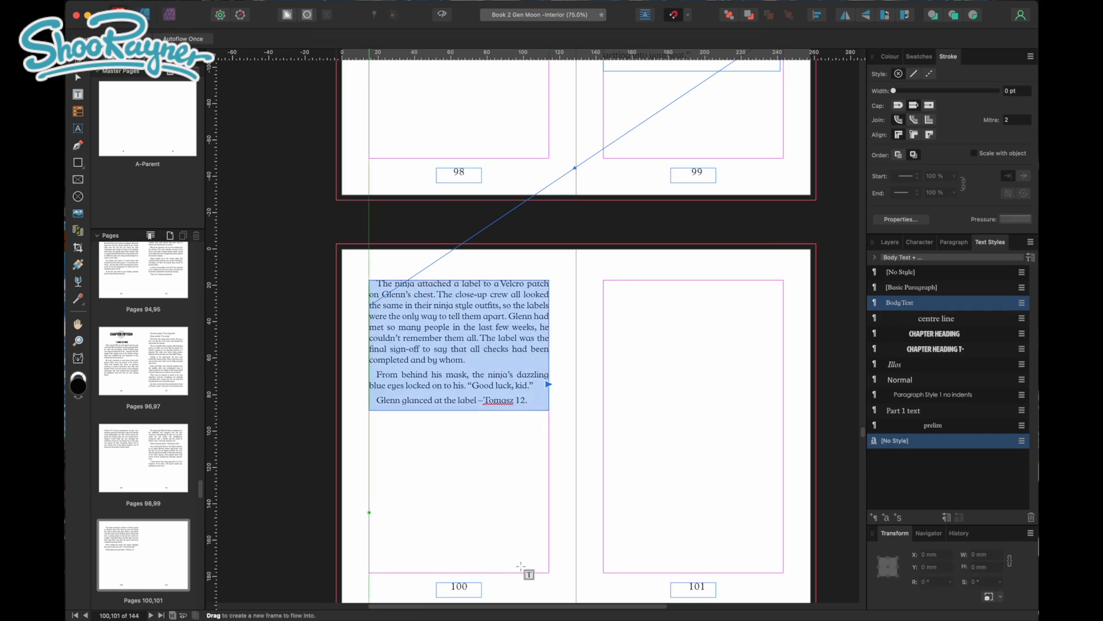
drag(553, 570, 369, 512)
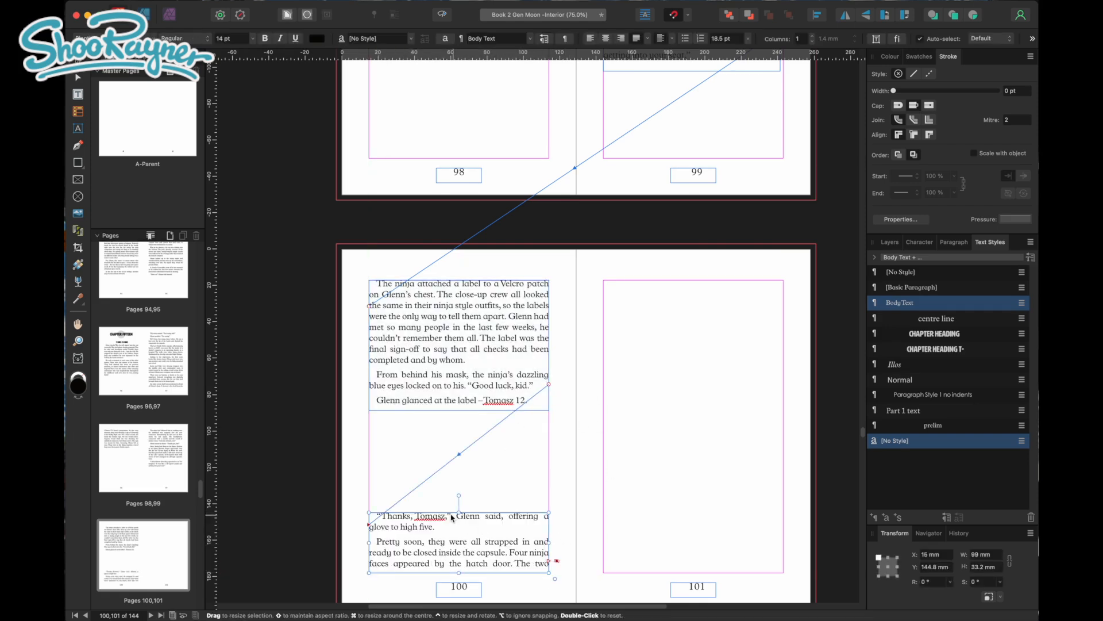
drag(459, 512, 464, 479)
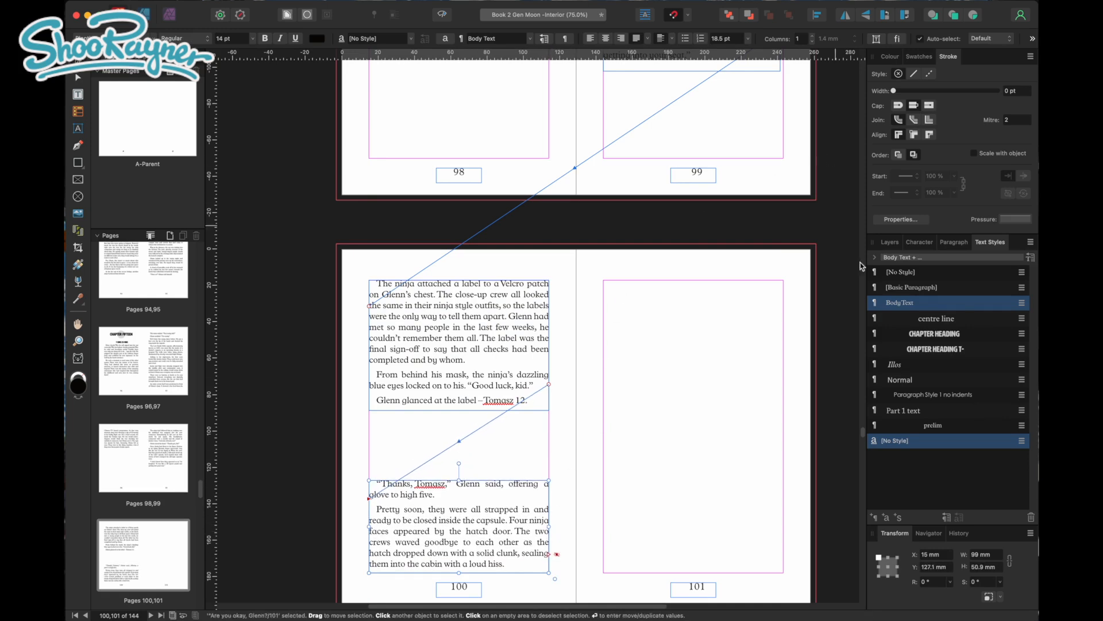
Widen the page 99 text frame to the margin, 99 mm wide, and shorten it to about 107 mm high
scroll(862, 470, up, 5)
click(777, 301)
drag(783, 306, 786, 306)
scroll(862, 426, up, 1)
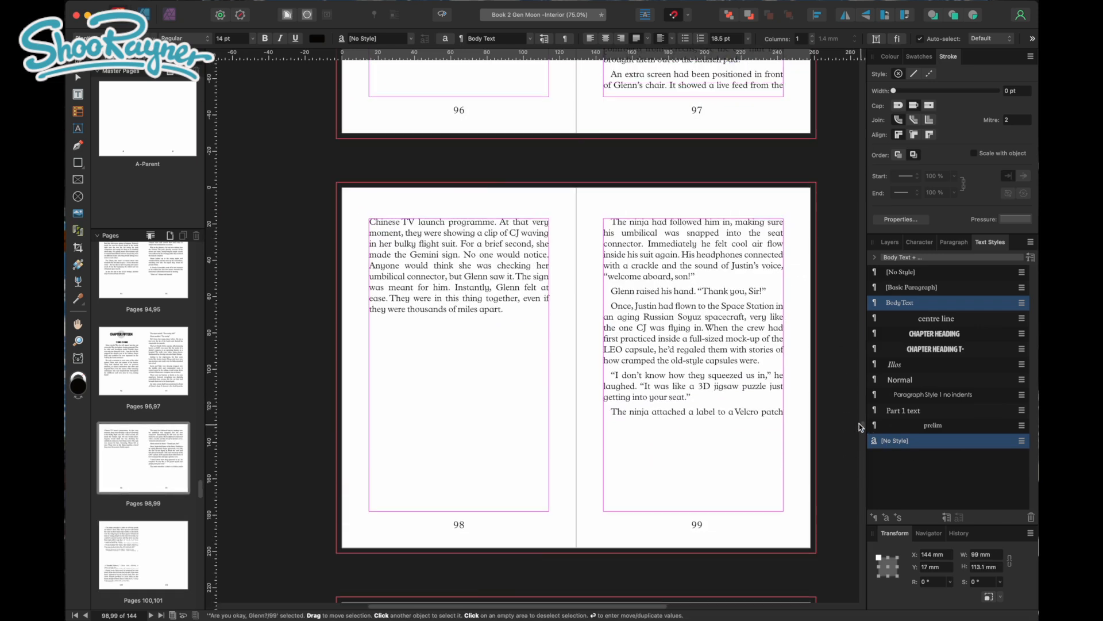
drag(693, 424, 694, 413)
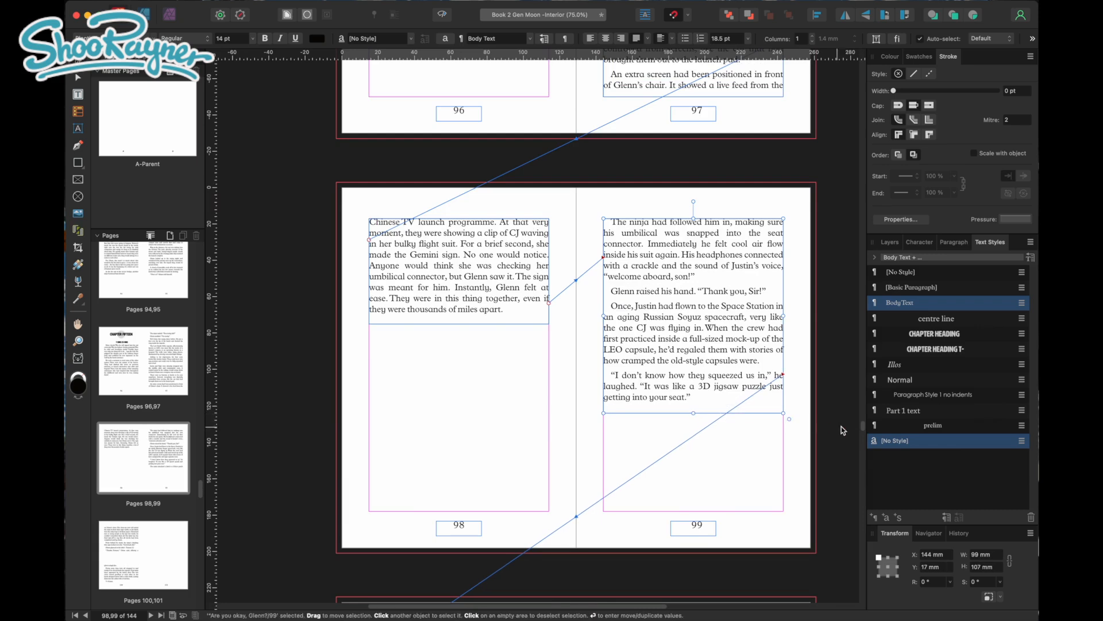
Copy the Chapter Fifteen heading and its grey circle from page 96 and place the copy at the top margin of page 101
scroll(861, 427, down, 10)
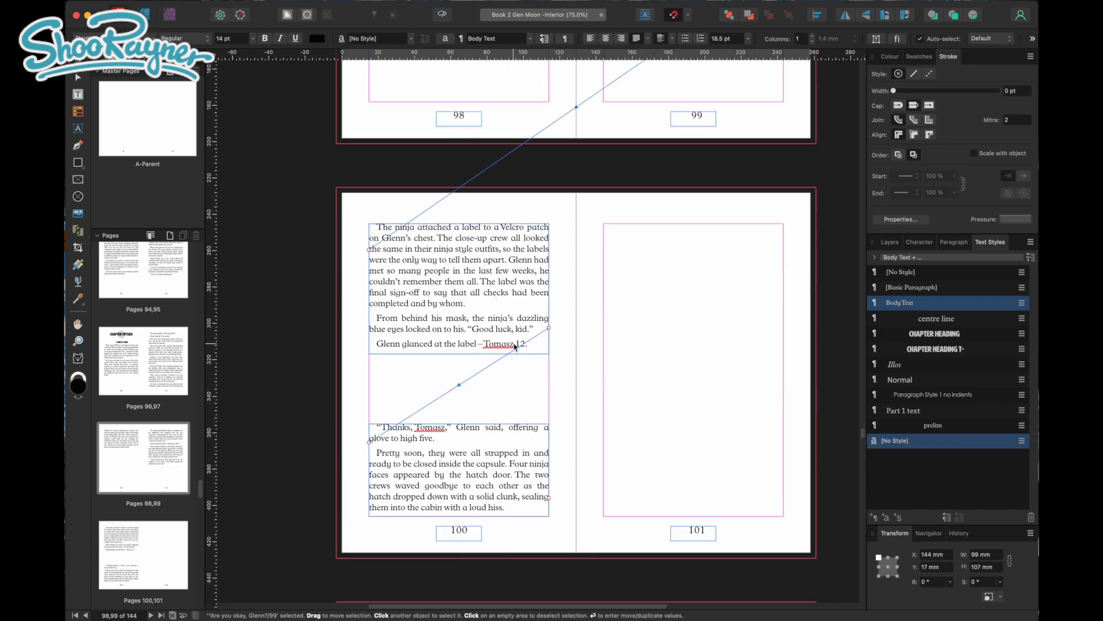
click(508, 503)
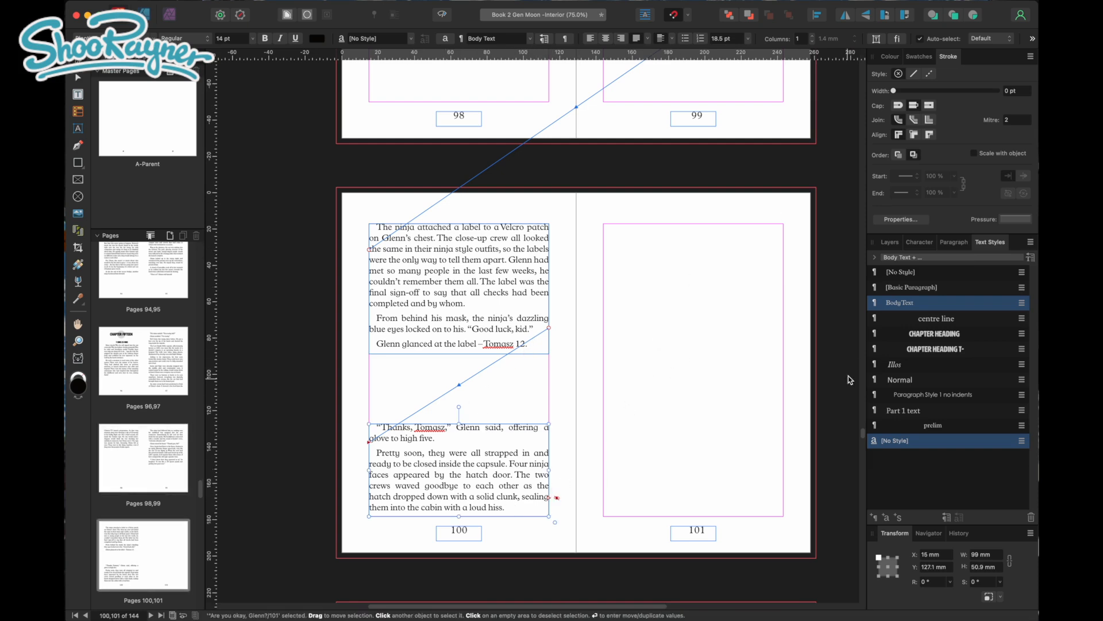
scroll(864, 436, up, 15)
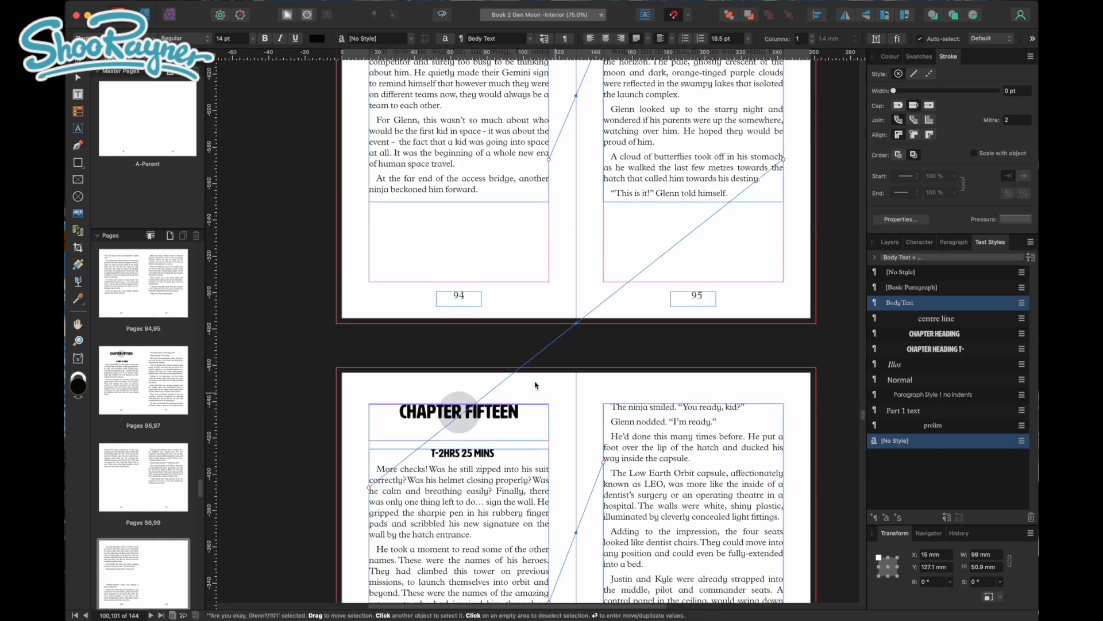
drag(303, 356, 574, 454)
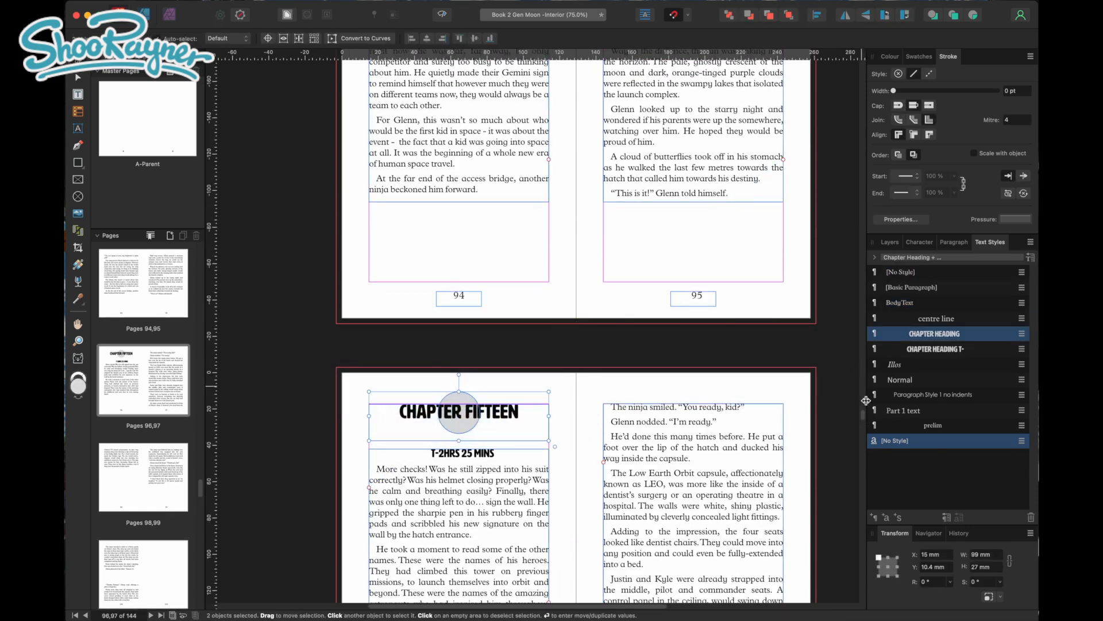
drag(865, 419, 864, 433)
click(750, 486)
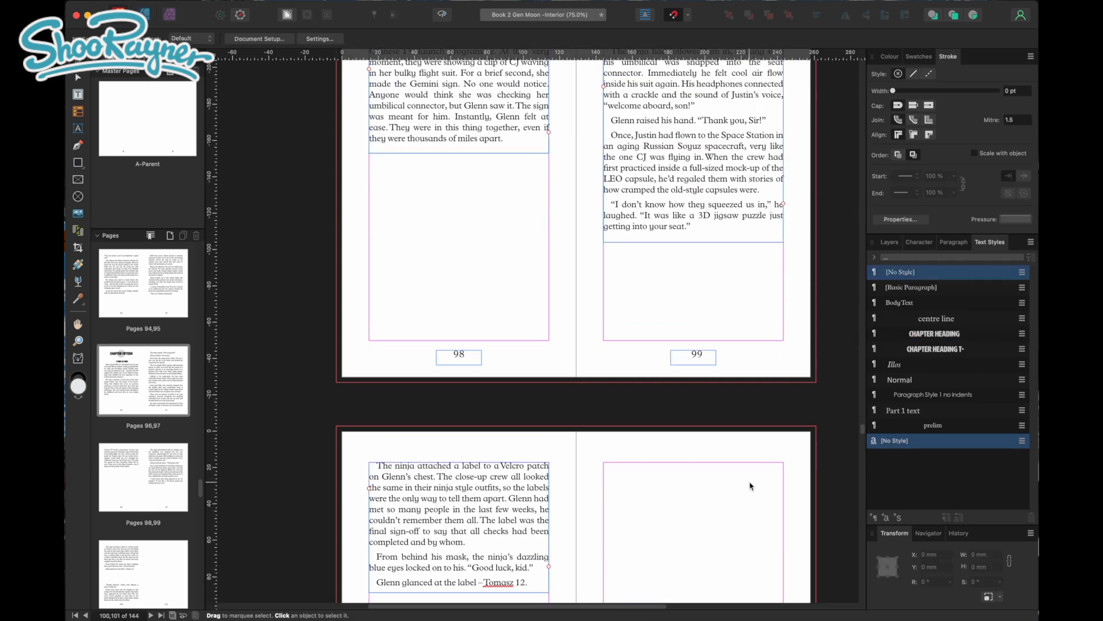
key(super+v)
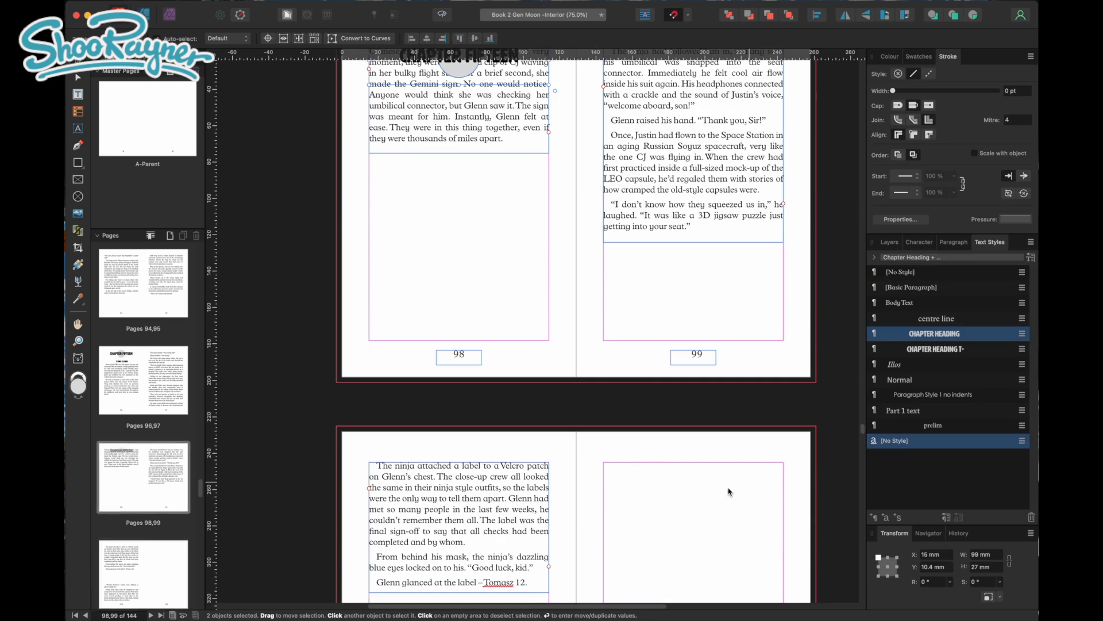
drag(385, 190, 618, 192)
Flow the overflow text from page 100 into a new frame below the page 101 heading, and style its T- 47mins line as Chapter Heading t-
click(509, 455)
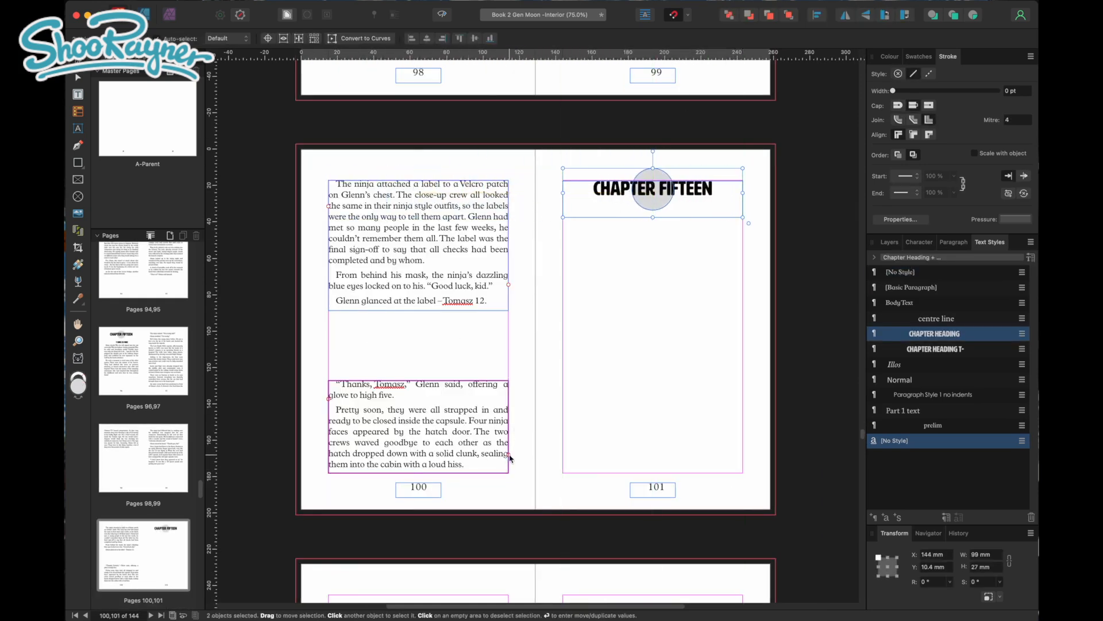
click(605, 234)
triple_click(611, 236)
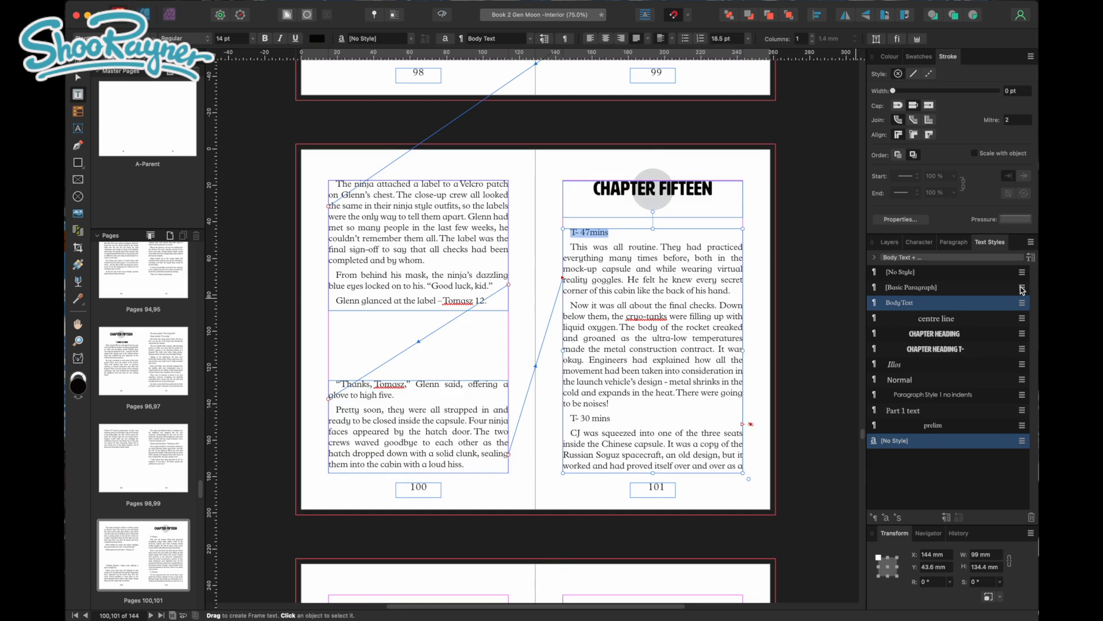
click(950, 351)
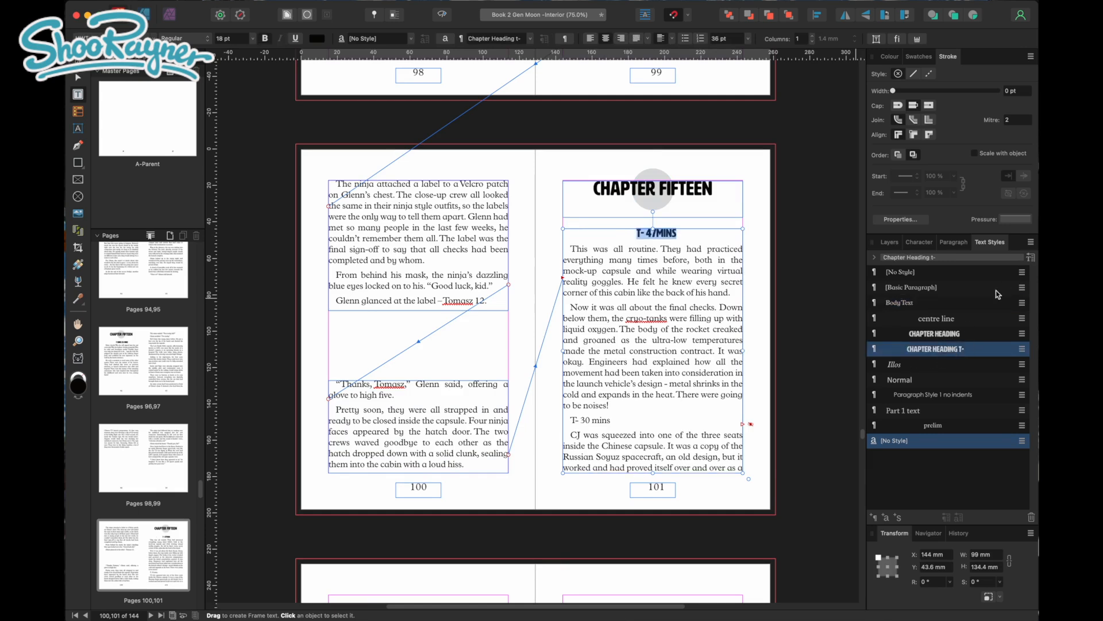
Shorten the T- 47mins frame on page 101 and flow its overflow into a new frame about 99 x 49.3 mm at the bottom margin
drag(653, 473, 654, 282)
key(Escape)
click(747, 275)
drag(563, 382, 743, 473)
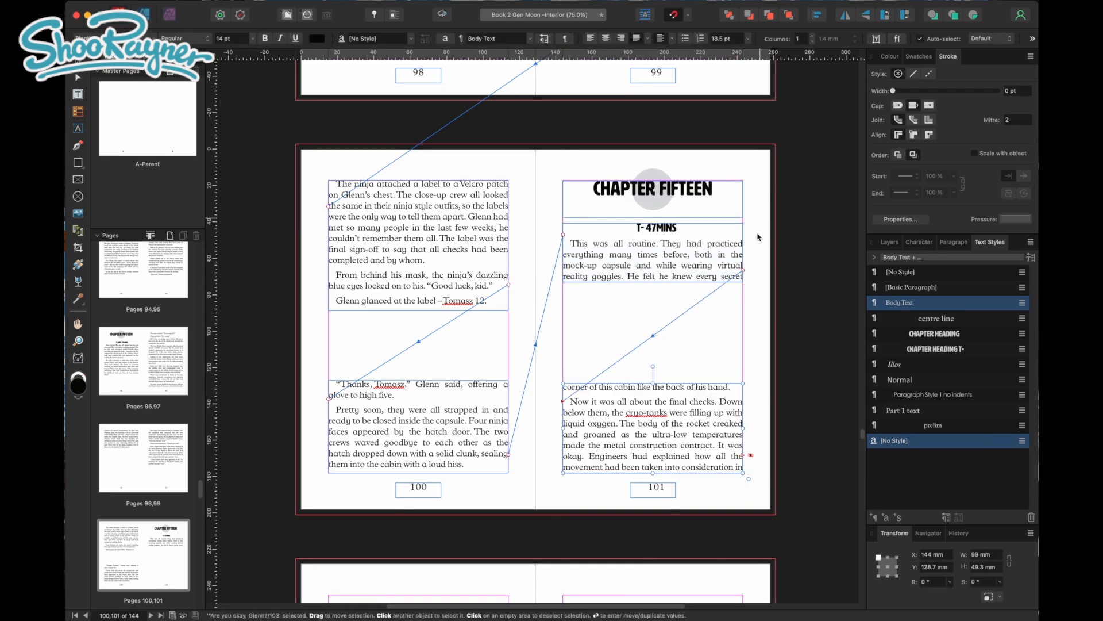
Shorten the T- 47mins frame to hold only that line, and extend the body frame below it upward to about 92.1 mm high
click(653, 280)
drag(652, 281, 653, 241)
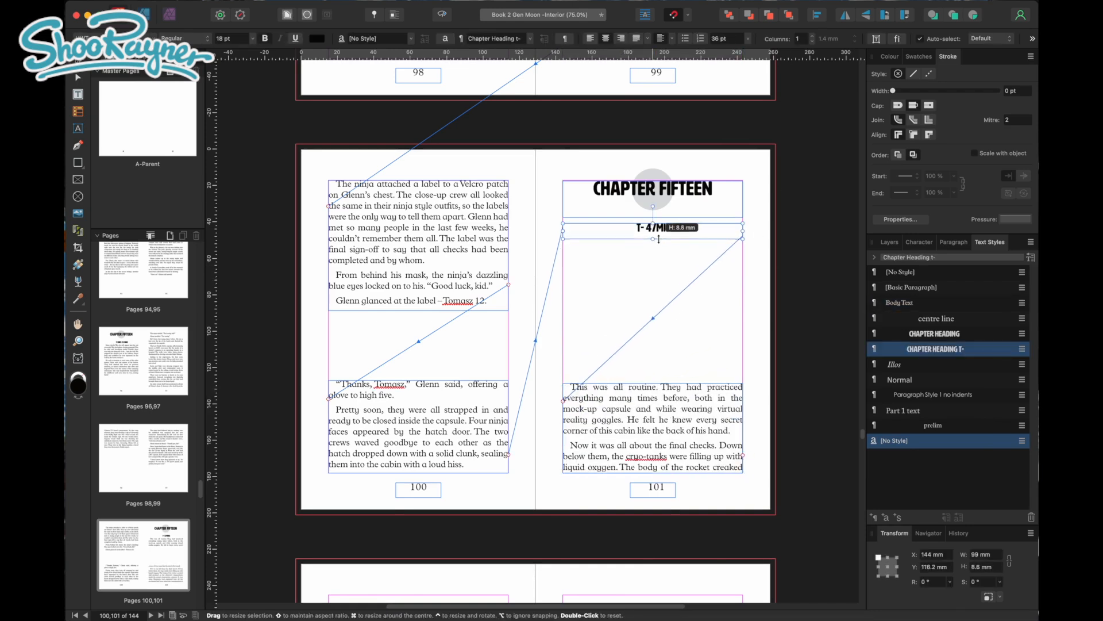
click(655, 388)
drag(653, 383, 665, 305)
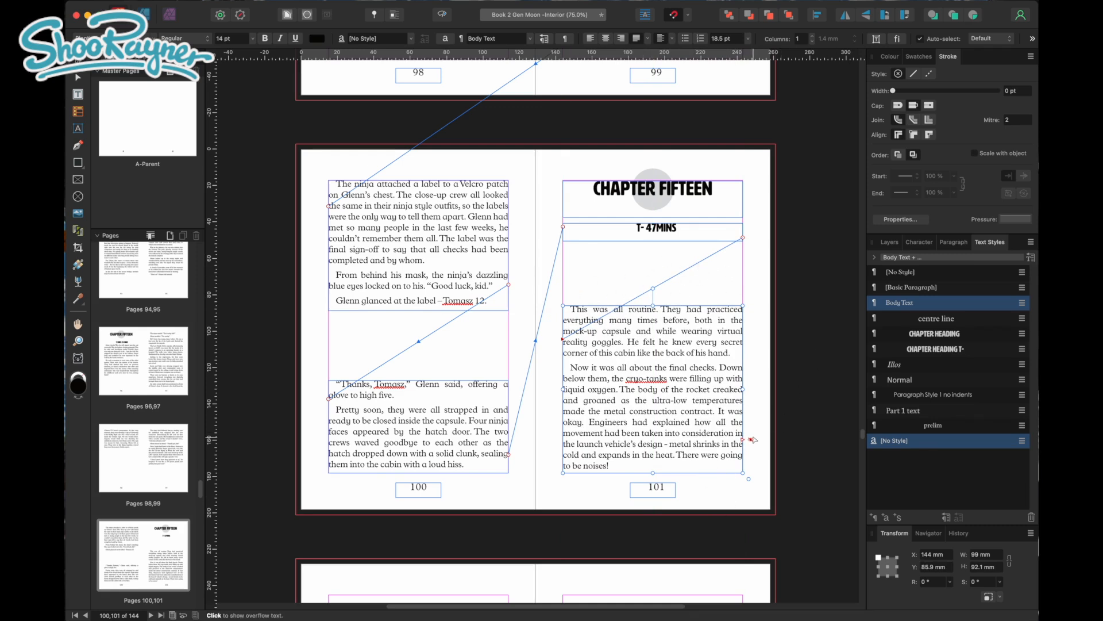
click(746, 441)
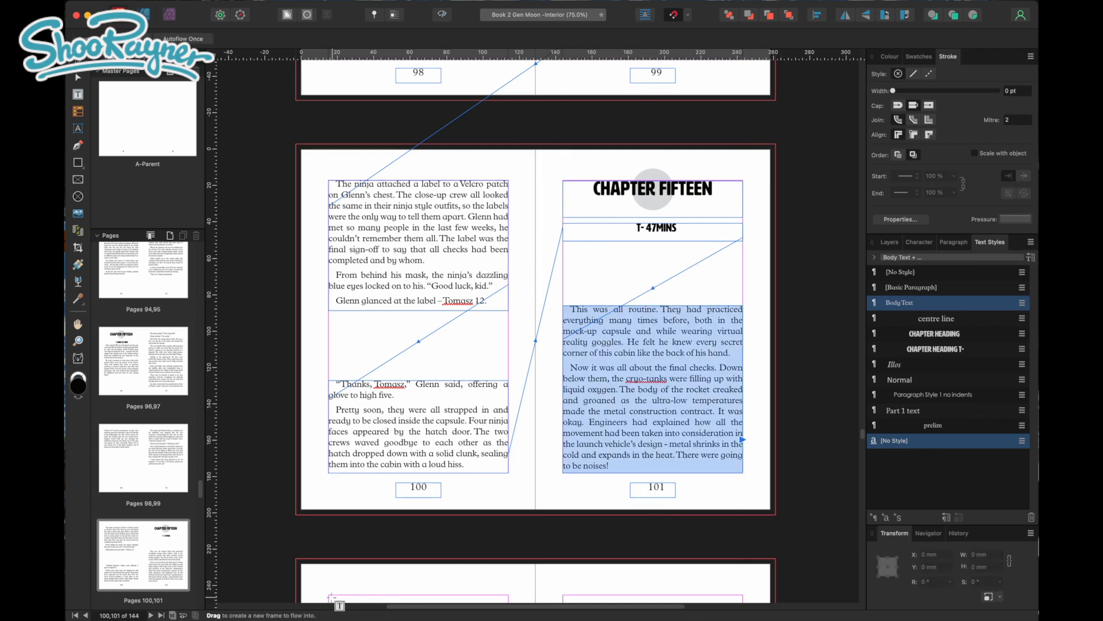
key(Escape)
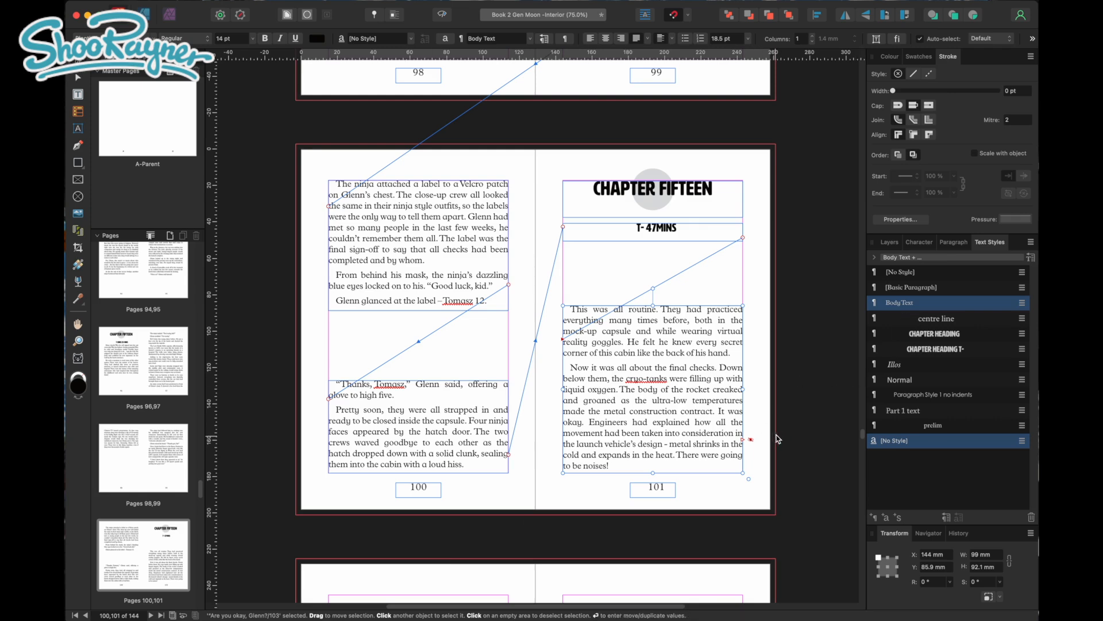